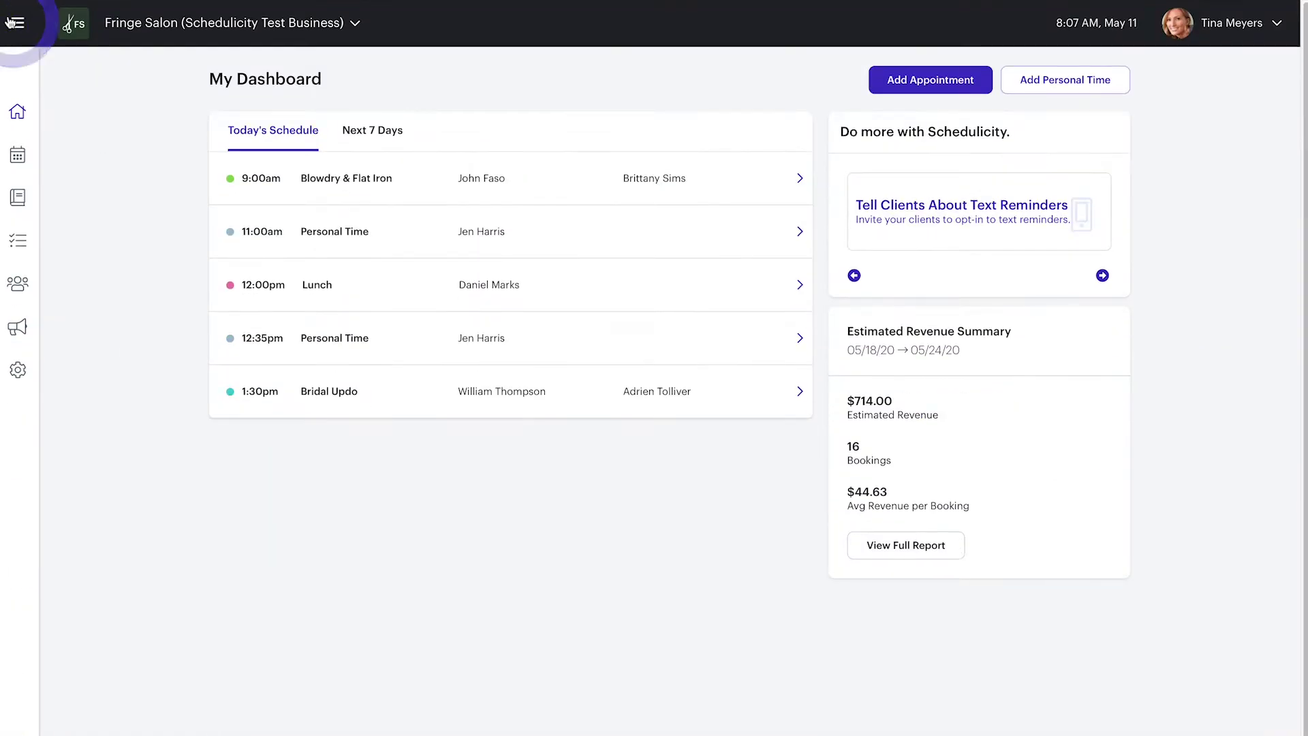
Step: Close the navigation drawer, open the weekly calendar, then view every staff member's schedule for Tuesday May 12
{"action": "left_click", "coordinate": [235, 312]}
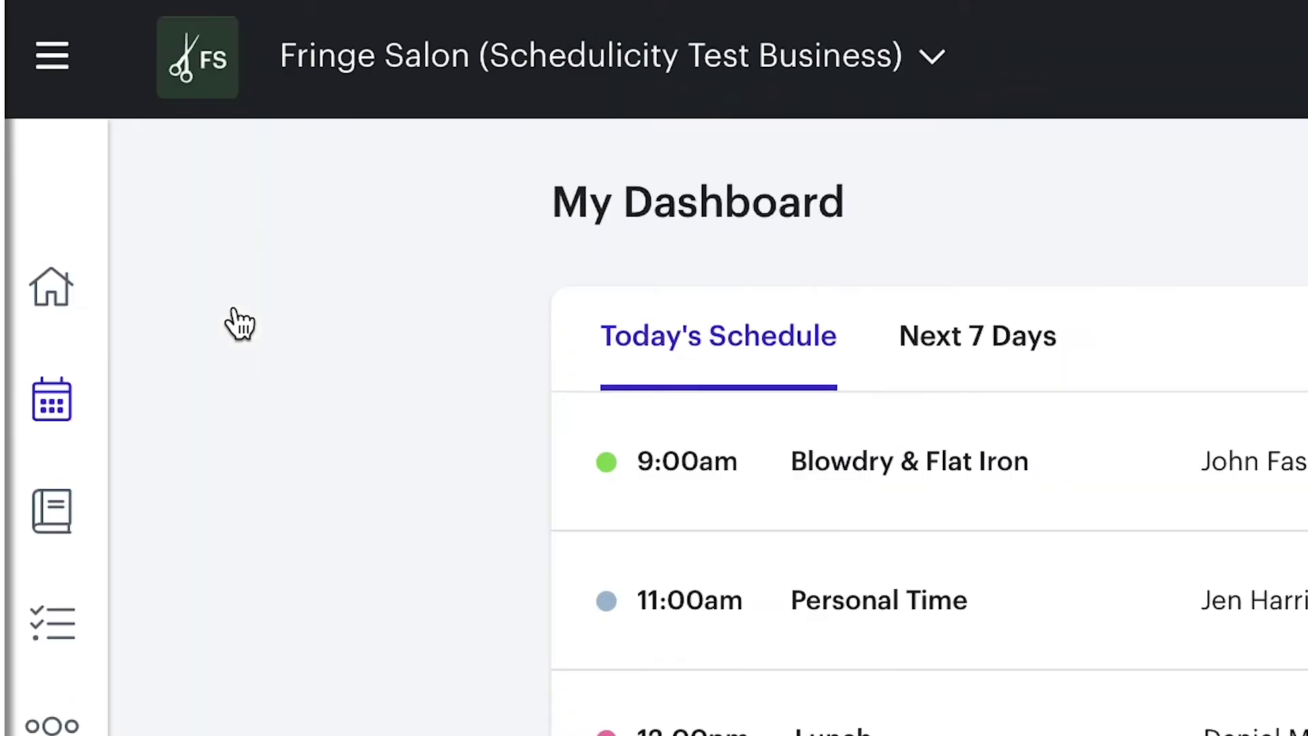
{"action": "left_click", "coordinate": [17, 158]}
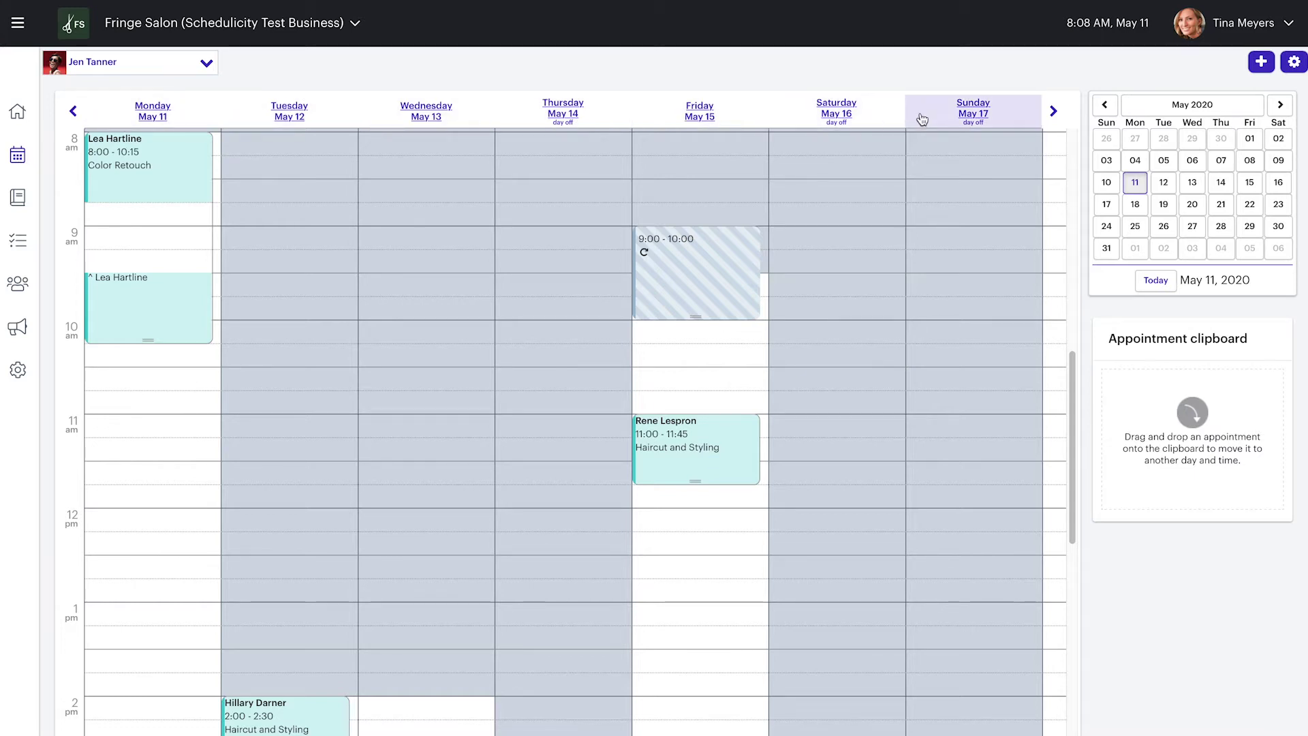
{"action": "left_click", "coordinate": [287, 116]}
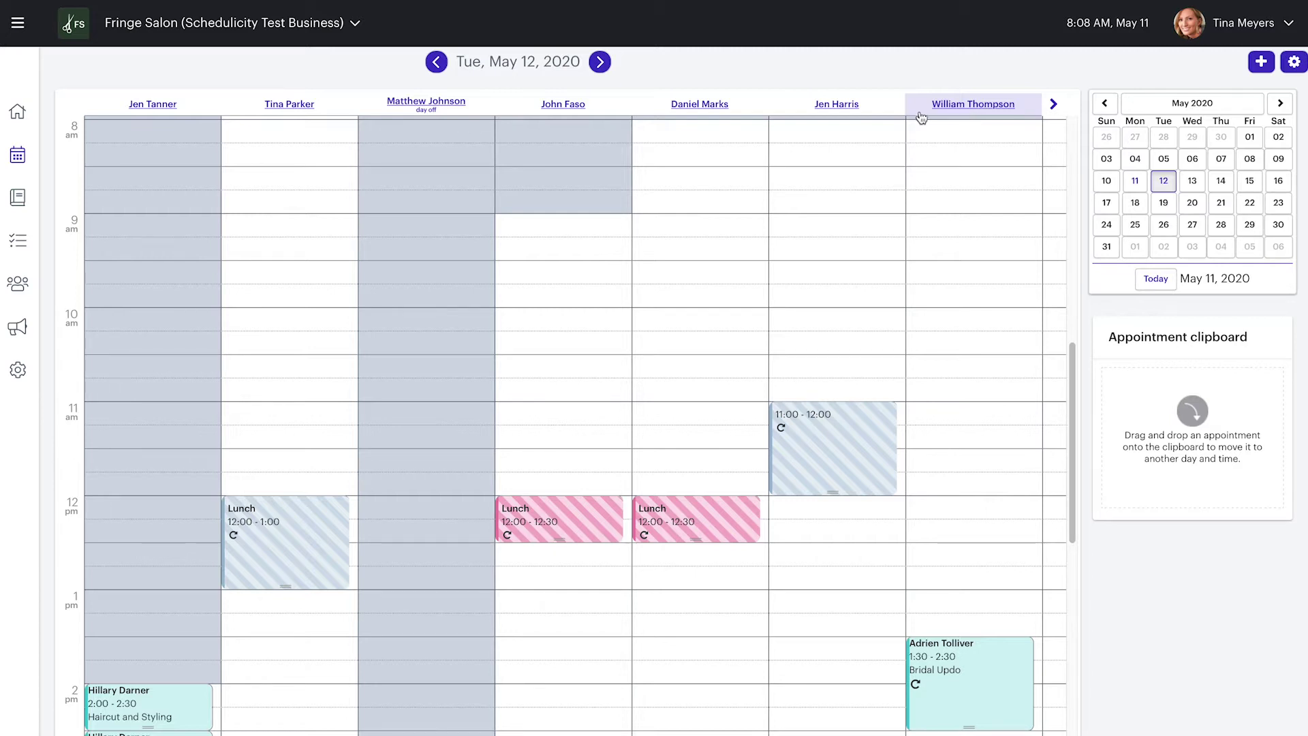
Step: Open one staff member's May 12–18 week with its Lunch blocks and two appointments
{"action": "left_click", "coordinate": [325, 106]}
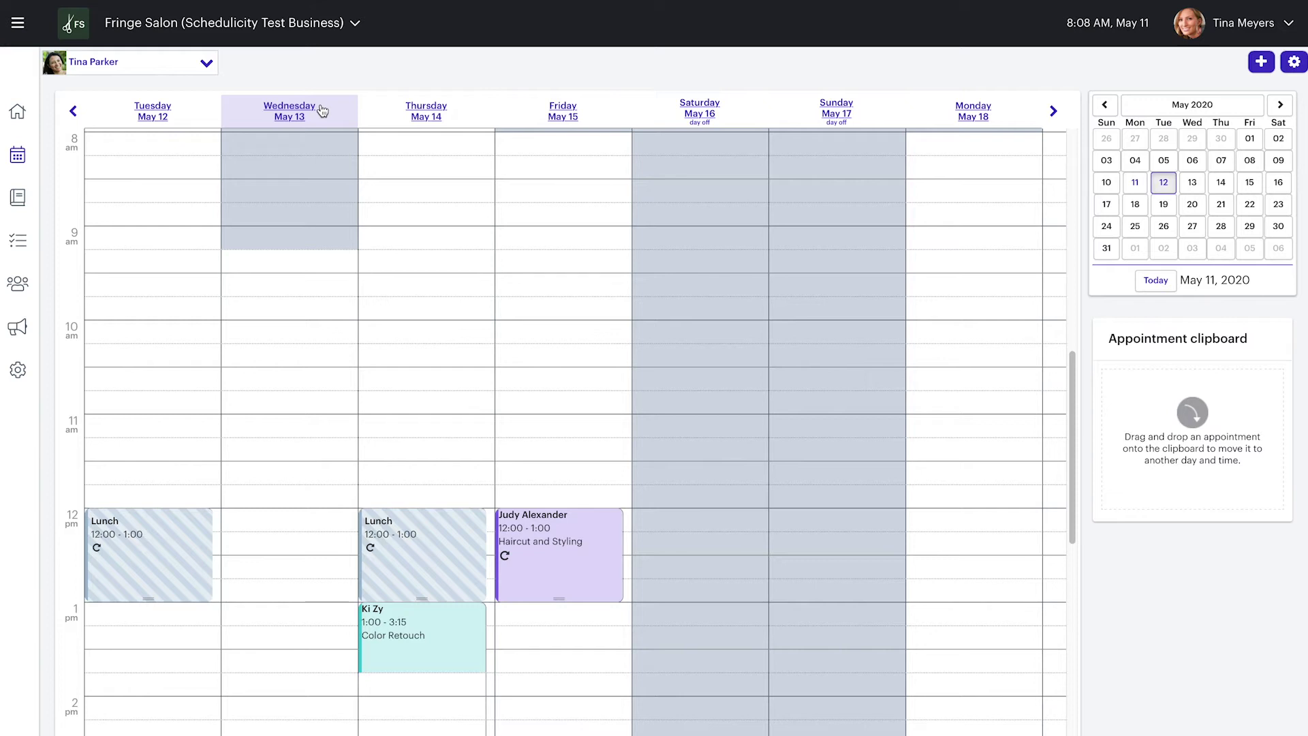
{"action": "left_click", "coordinate": [198, 70]}
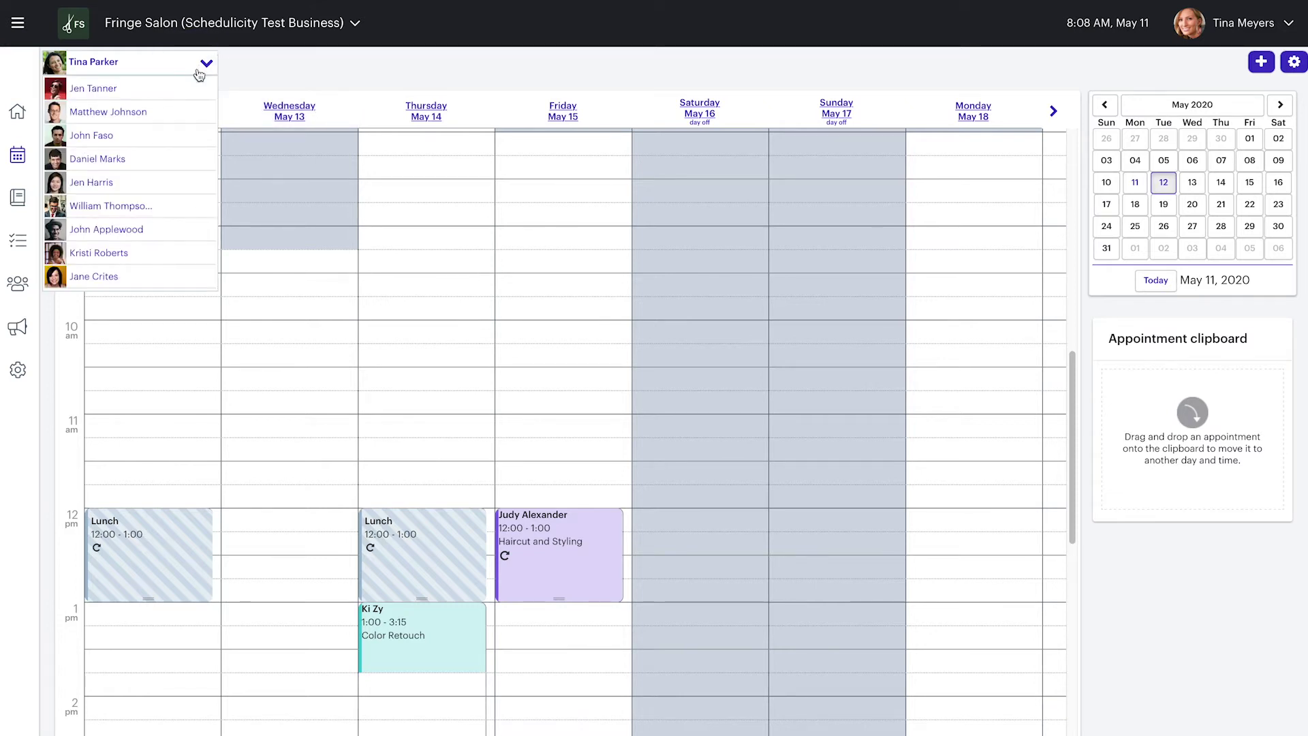
Step: Switch from a staff member with the whole week off to the one with the Friday Boot Camp class
{"action": "left_click", "coordinate": [190, 112]}
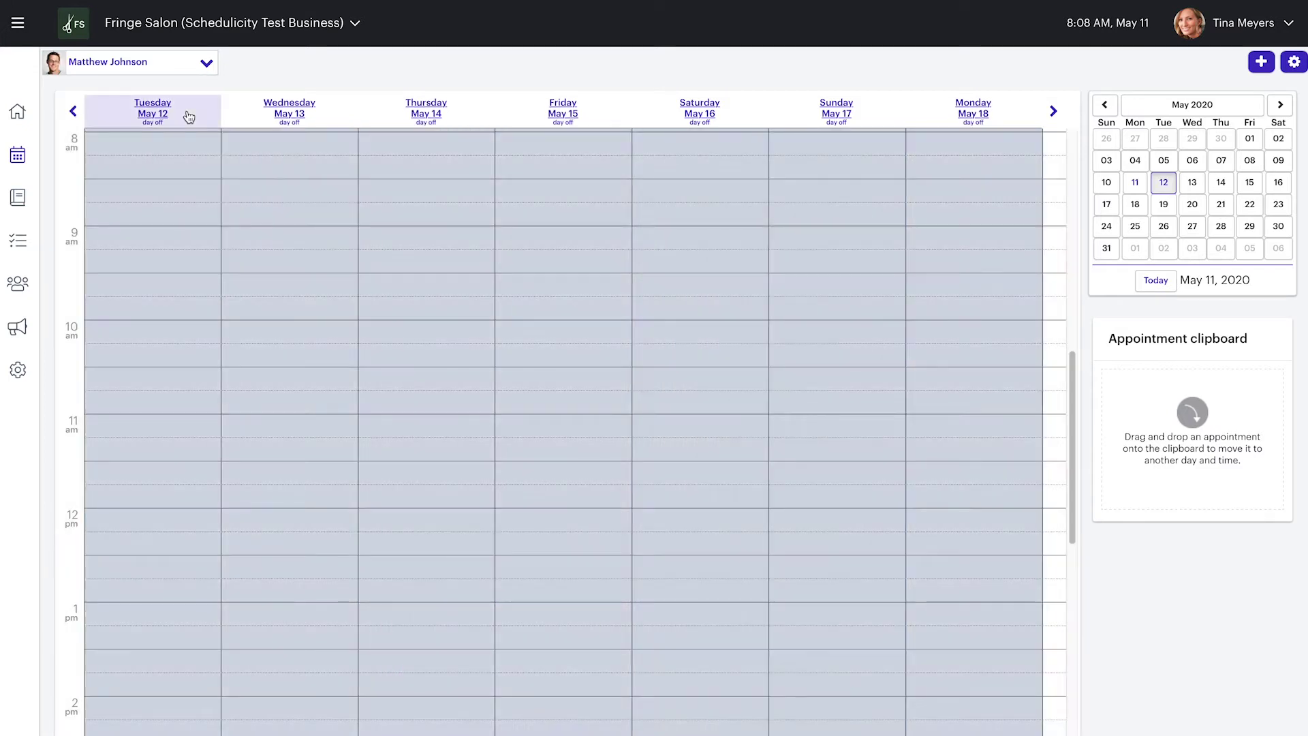
{"action": "left_click", "coordinate": [198, 70]}
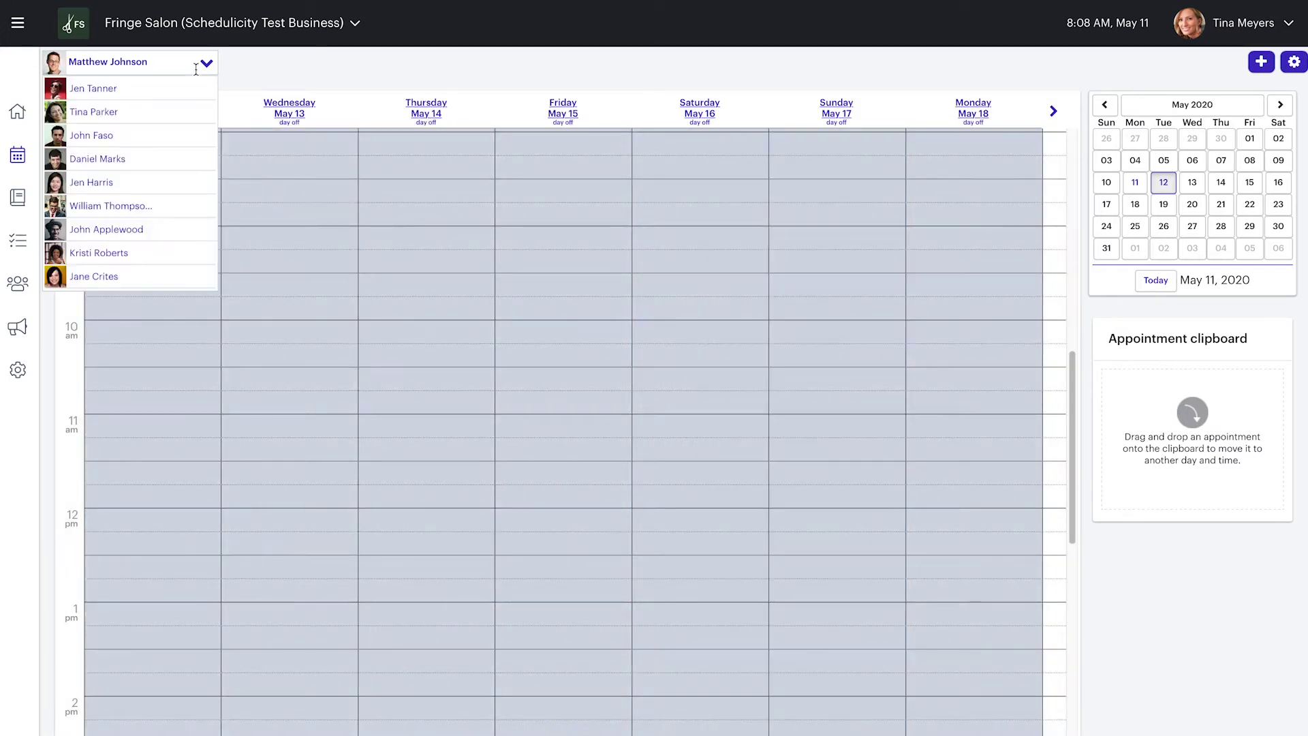
{"action": "left_click", "coordinate": [186, 182]}
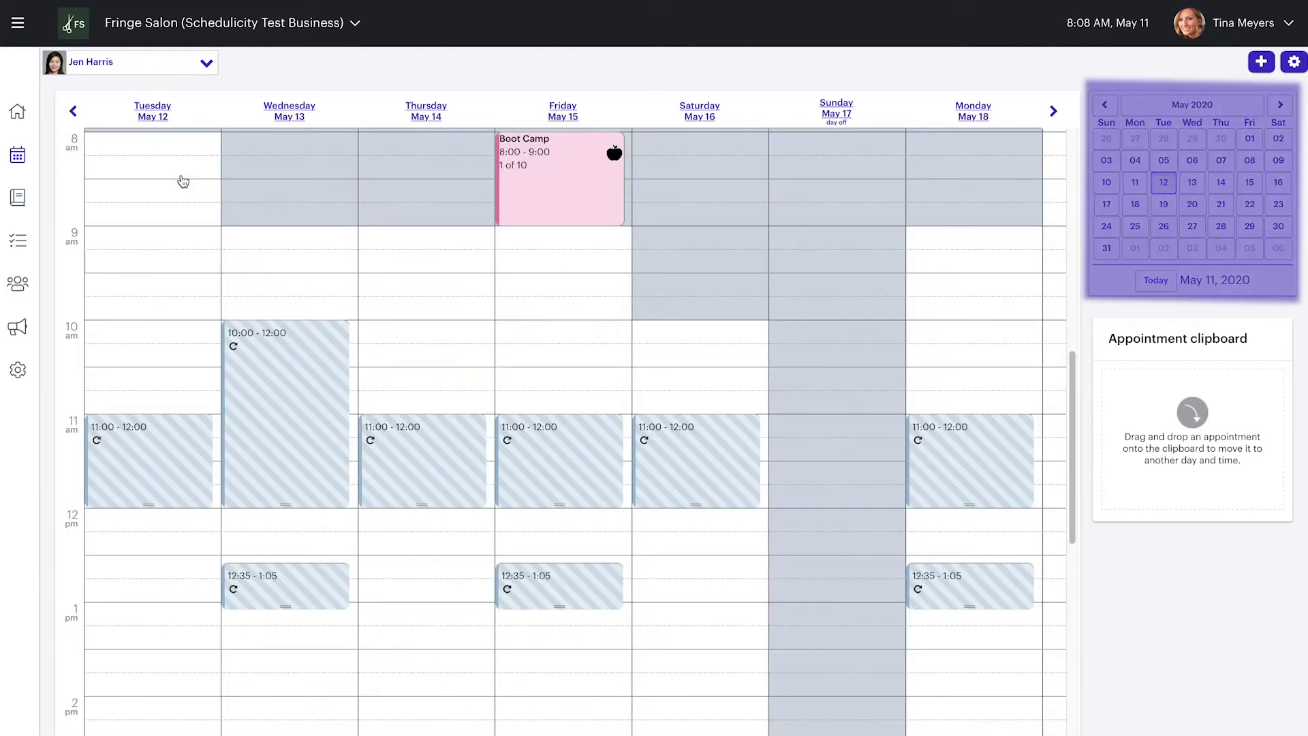
Step: Start the week on May 13, then May 14, advance two weeks, and return to the current week
{"action": "left_click", "coordinate": [1192, 182]}
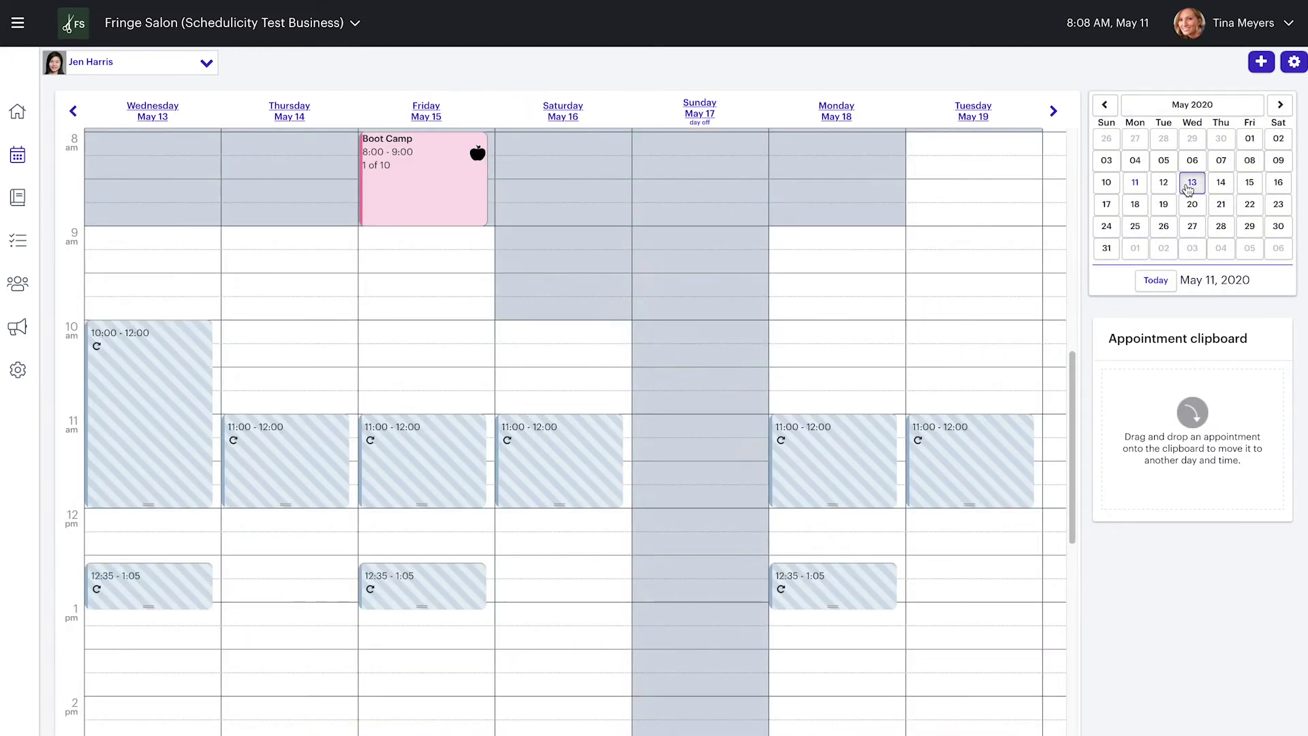
{"action": "left_click", "coordinate": [1220, 183]}
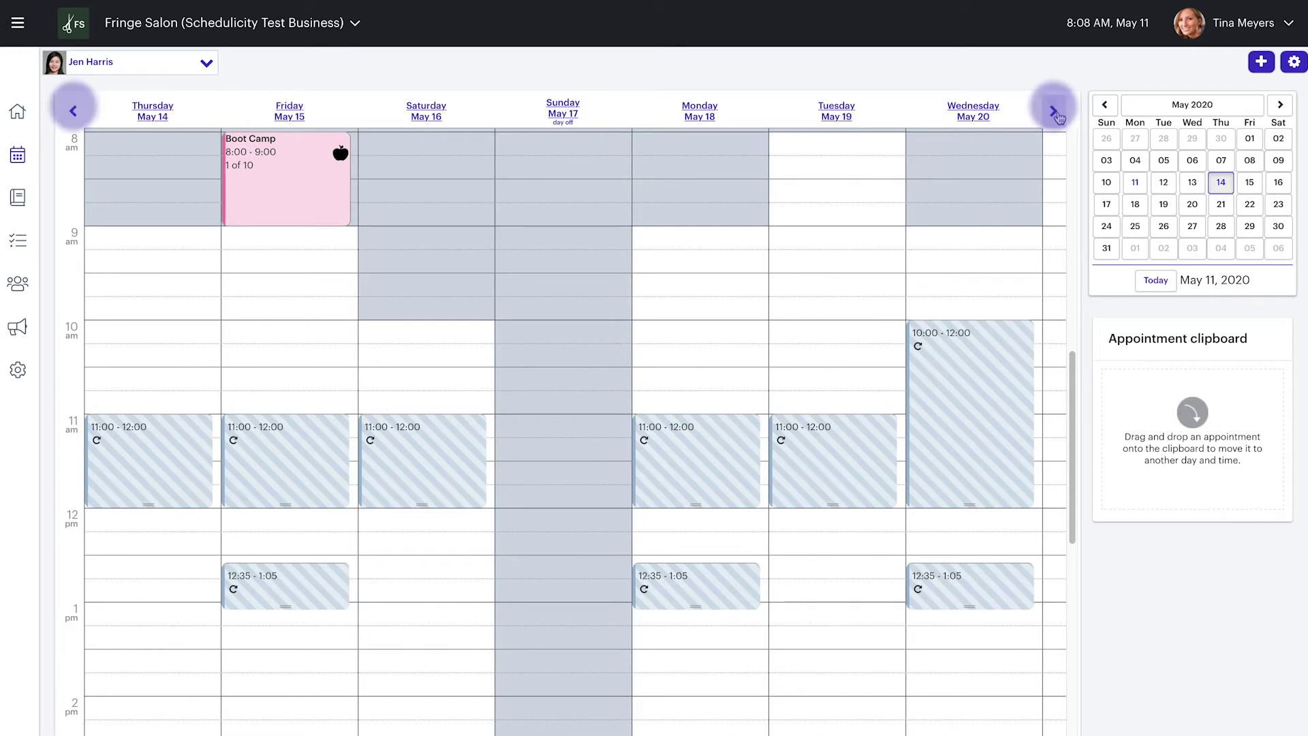
{"action": "left_click", "coordinate": [1054, 111]}
{"action": "left_click", "coordinate": [1055, 111]}
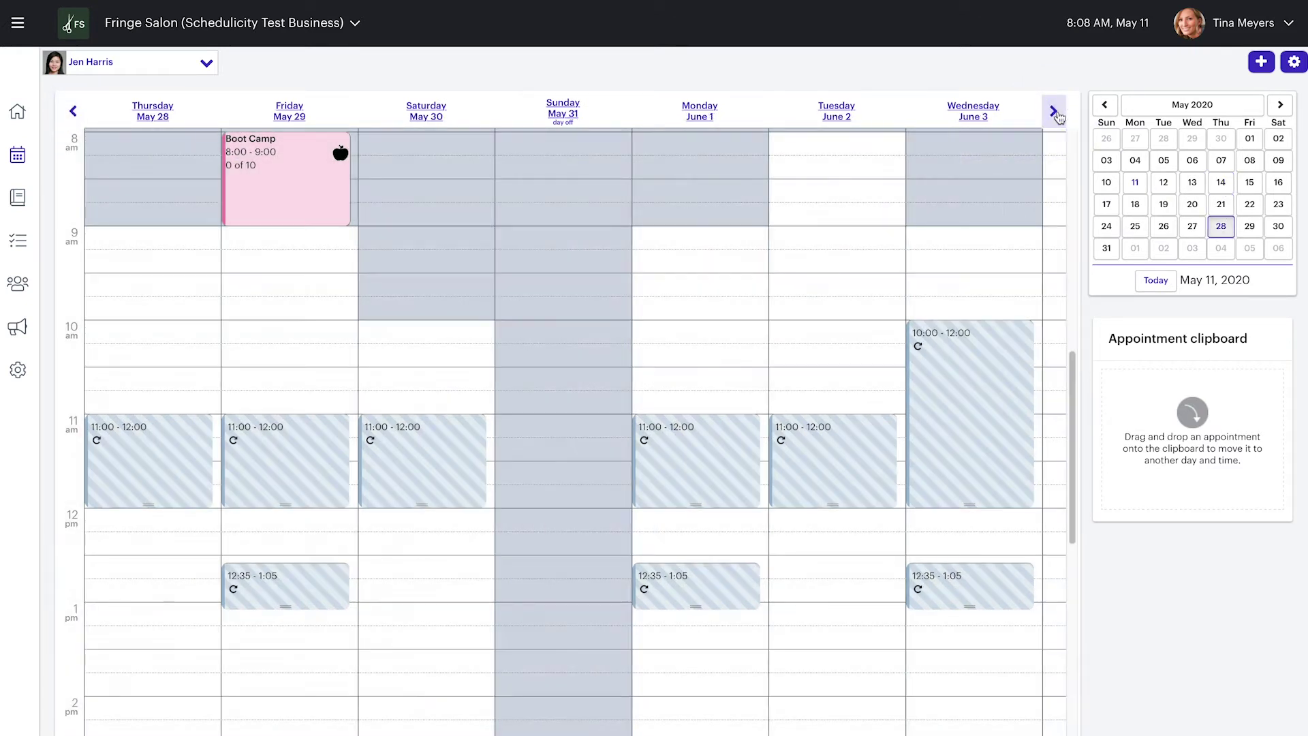
{"action": "left_click", "coordinate": [18, 158]}
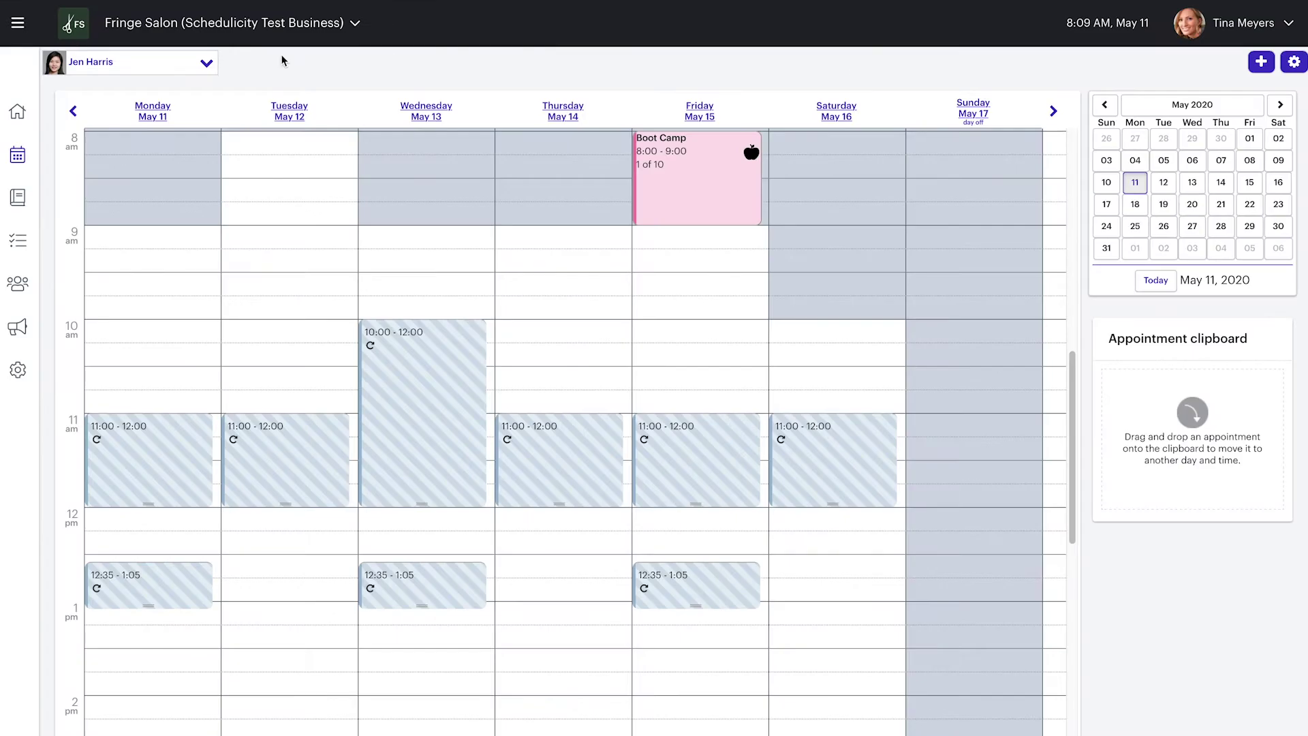
Step: Switch to the staff member with 9:00 Haircut and Styling, Blowdry & Flat Iron and Blowdry Only appointments
{"action": "left_click", "coordinate": [206, 62]}
{"action": "left_click", "coordinate": [144, 159]}
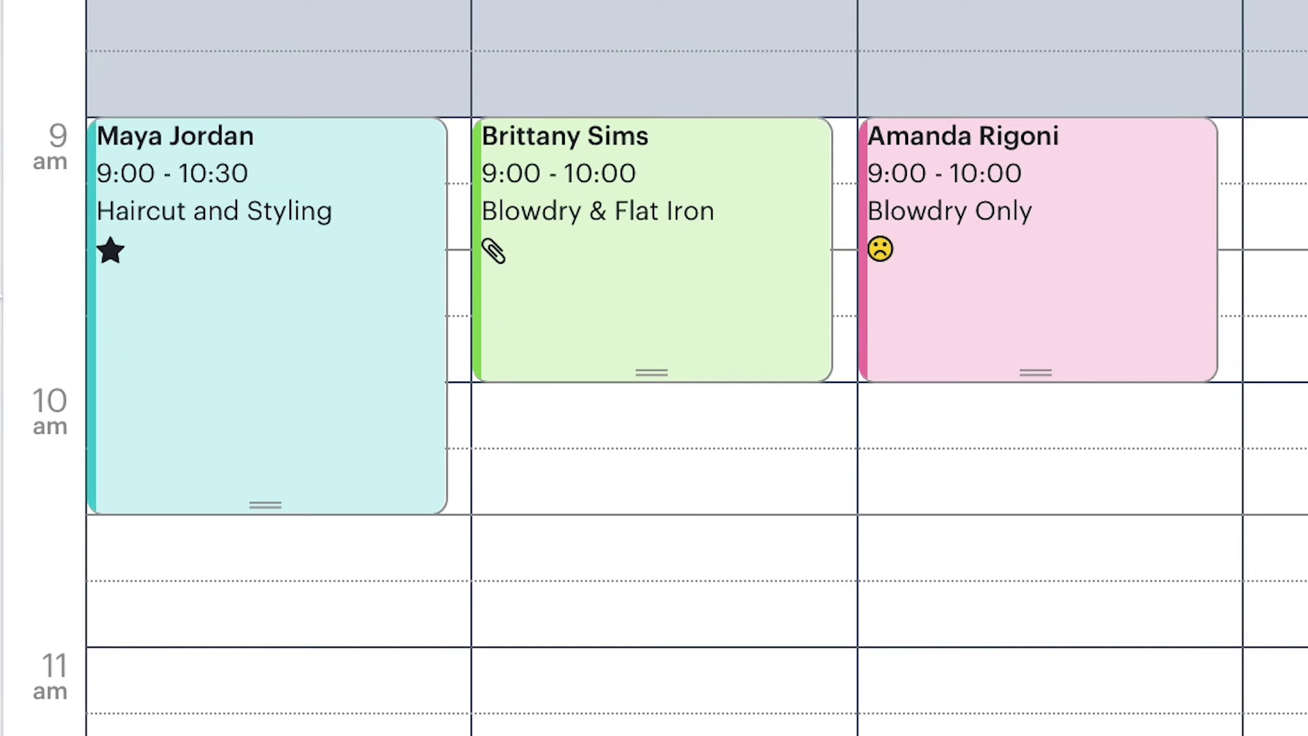
{"action": "mouse_move", "coordinate": [112, 258]}
{"action": "mouse_move", "coordinate": [490, 257]}
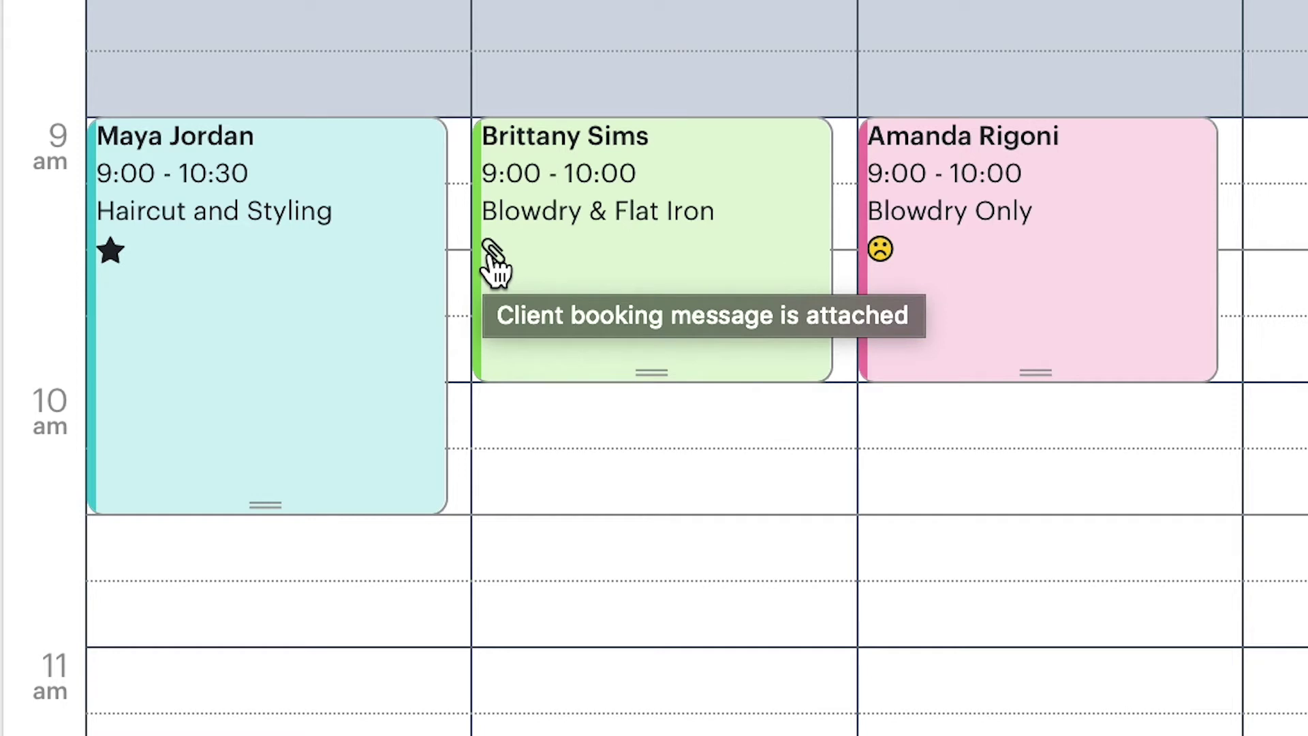
{"action": "mouse_move", "coordinate": [883, 255]}
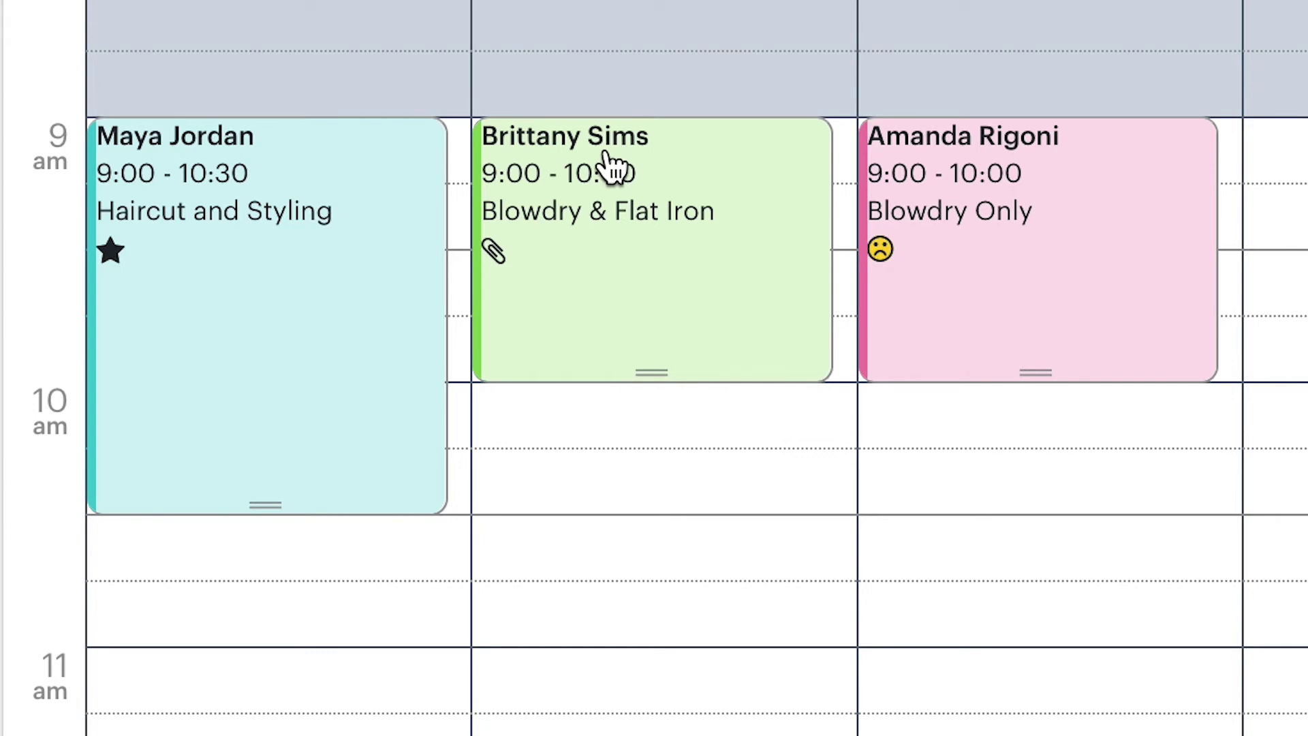
{"action": "mouse_move", "coordinate": [612, 164]}
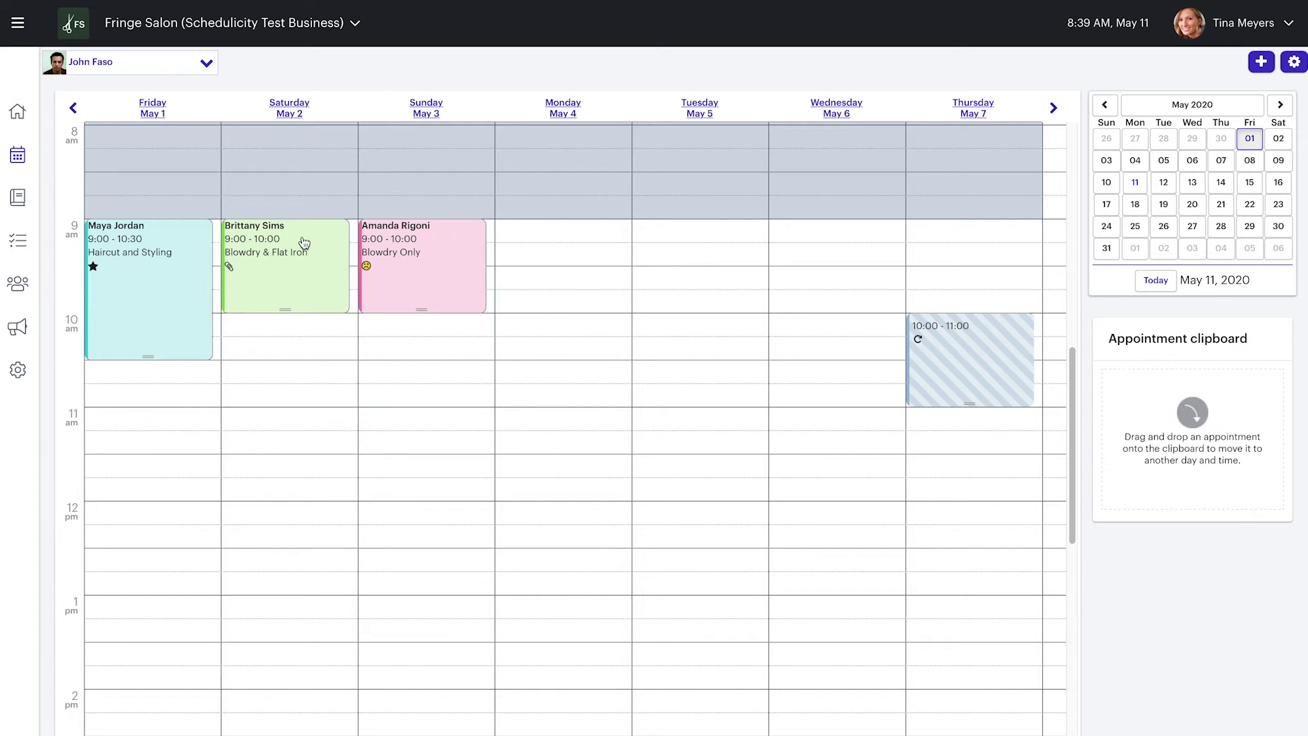
Step: Move the Blowdry & Flat Iron appointment from Saturday May 2 to Tuesday May 26 at 9:00, using the clipboard
{"action": "left_click_drag", "start_coordinate": [289, 232], "coordinate": [1129, 388]}
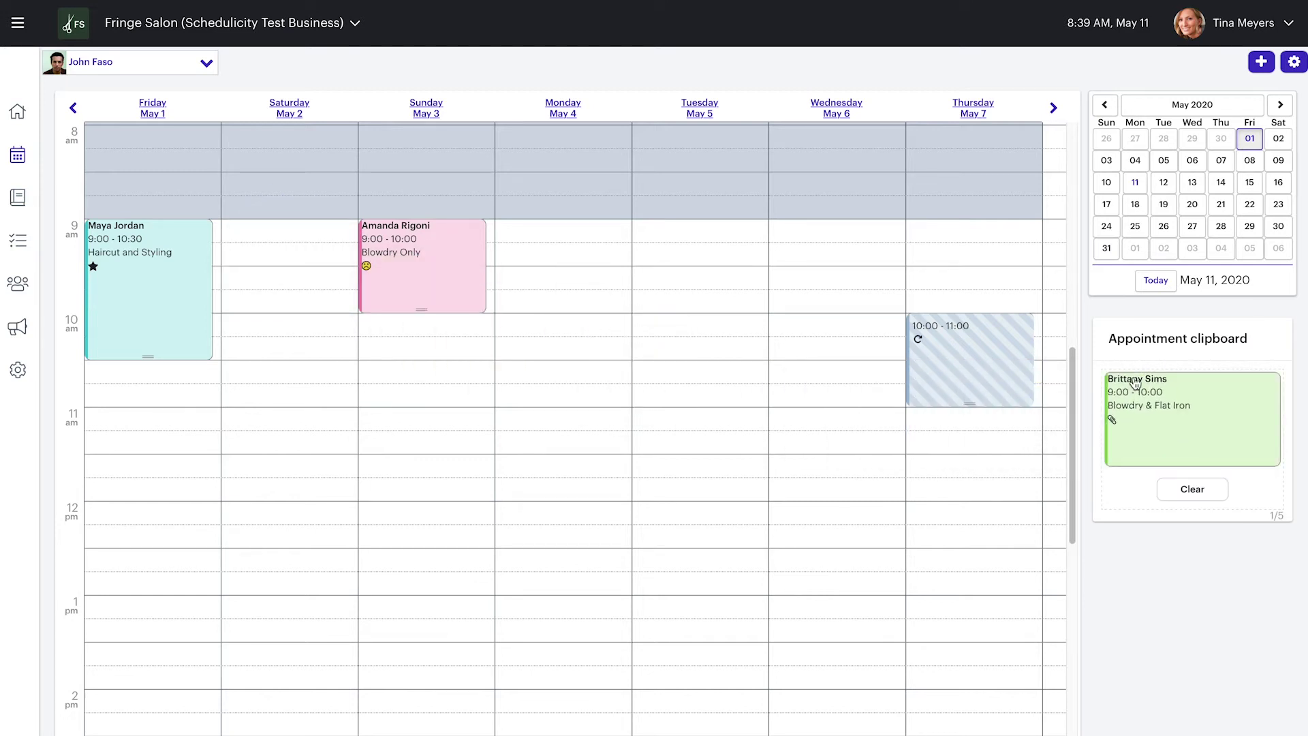
{"action": "left_click", "coordinate": [1250, 206]}
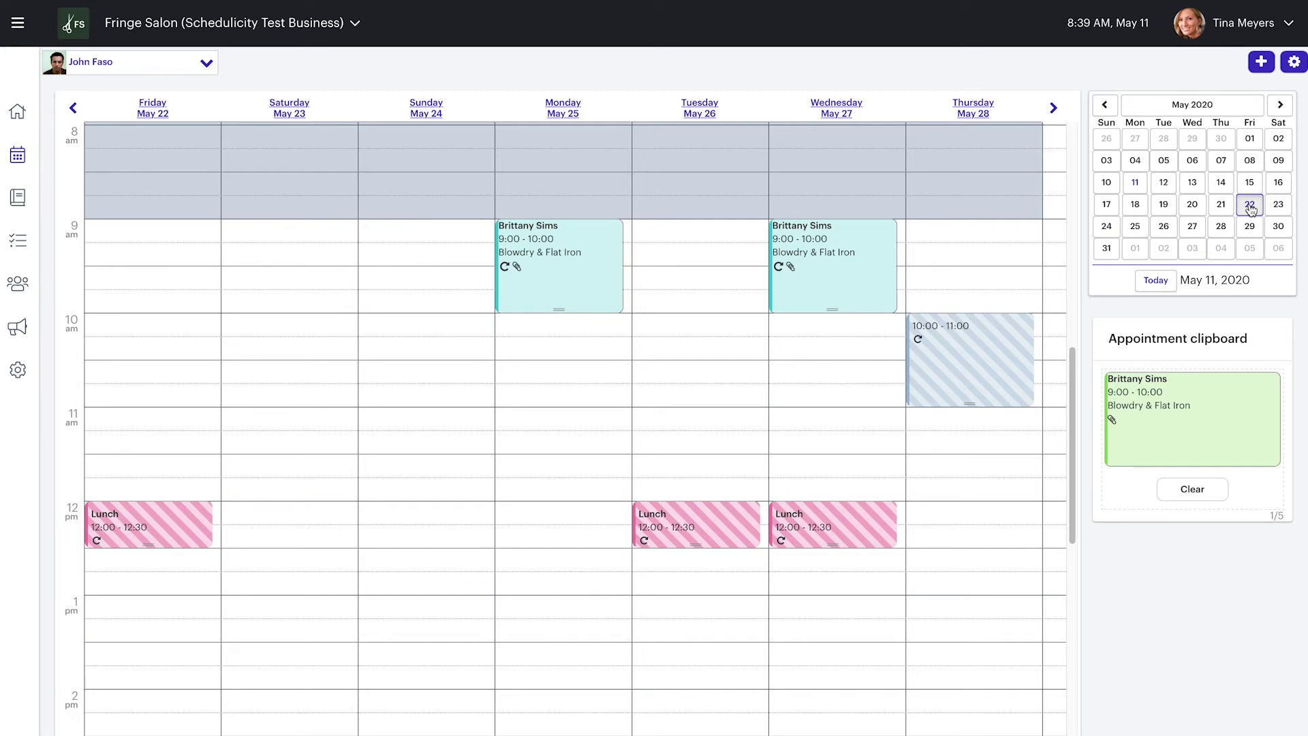
{"action": "left_click", "coordinate": [1171, 386]}
{"action": "left_click_drag", "start_coordinate": [1171, 387], "coordinate": [649, 240]}
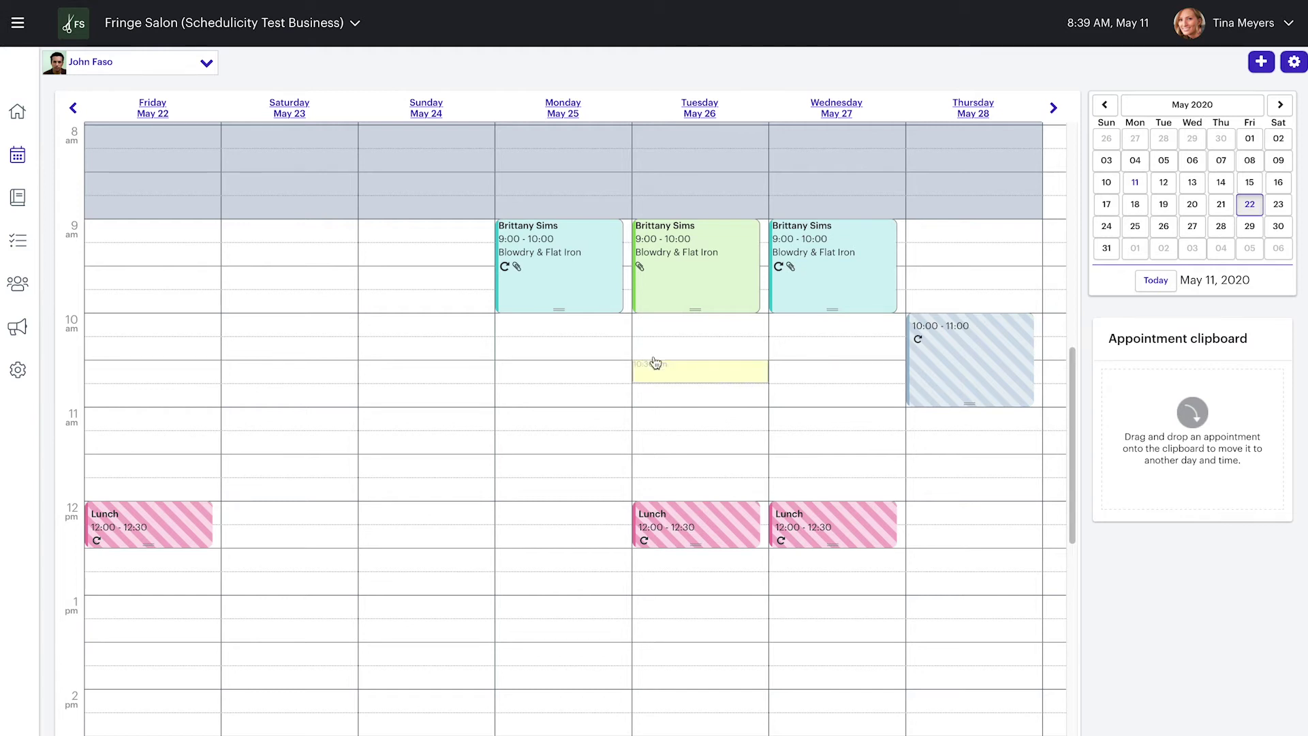
{"action": "left_click", "coordinate": [591, 378]}
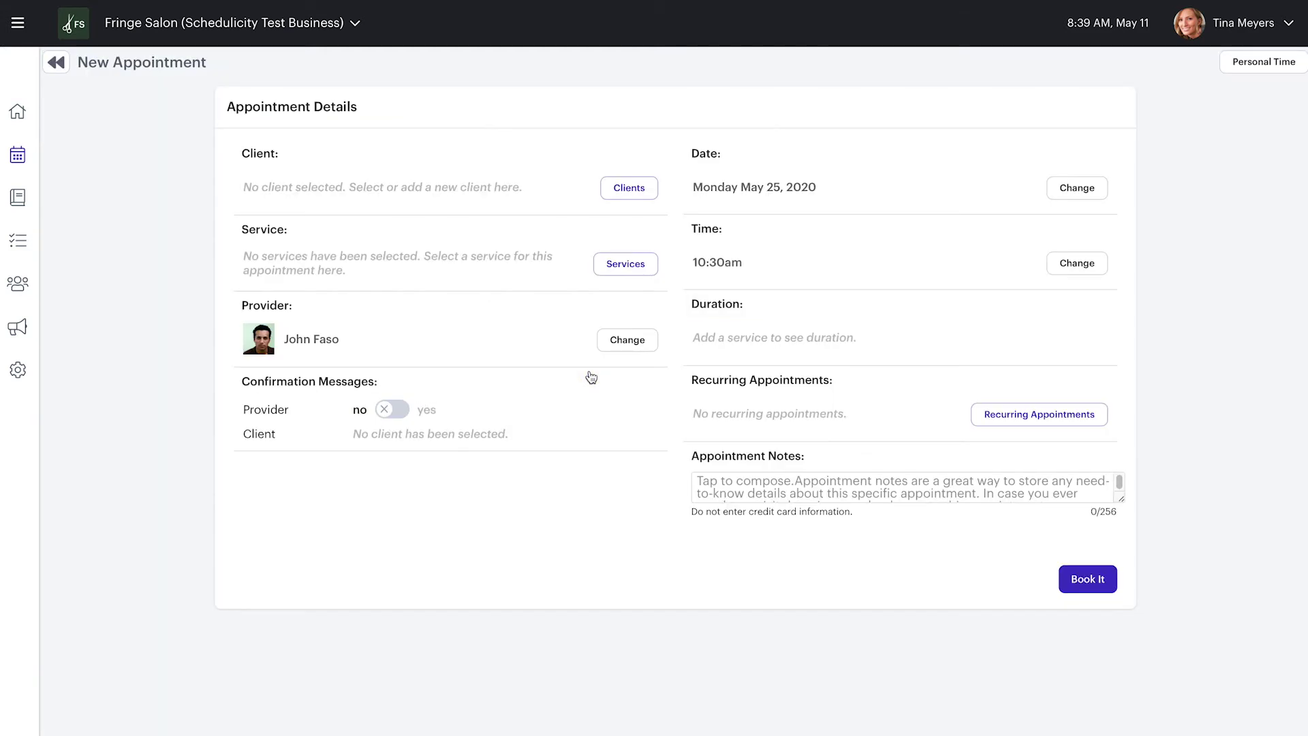
Step: Book a Haircut and Styling for the chosen client on Monday May 25, 10:30am–12:00pm ($48.00)
{"action": "left_click", "coordinate": [624, 189]}
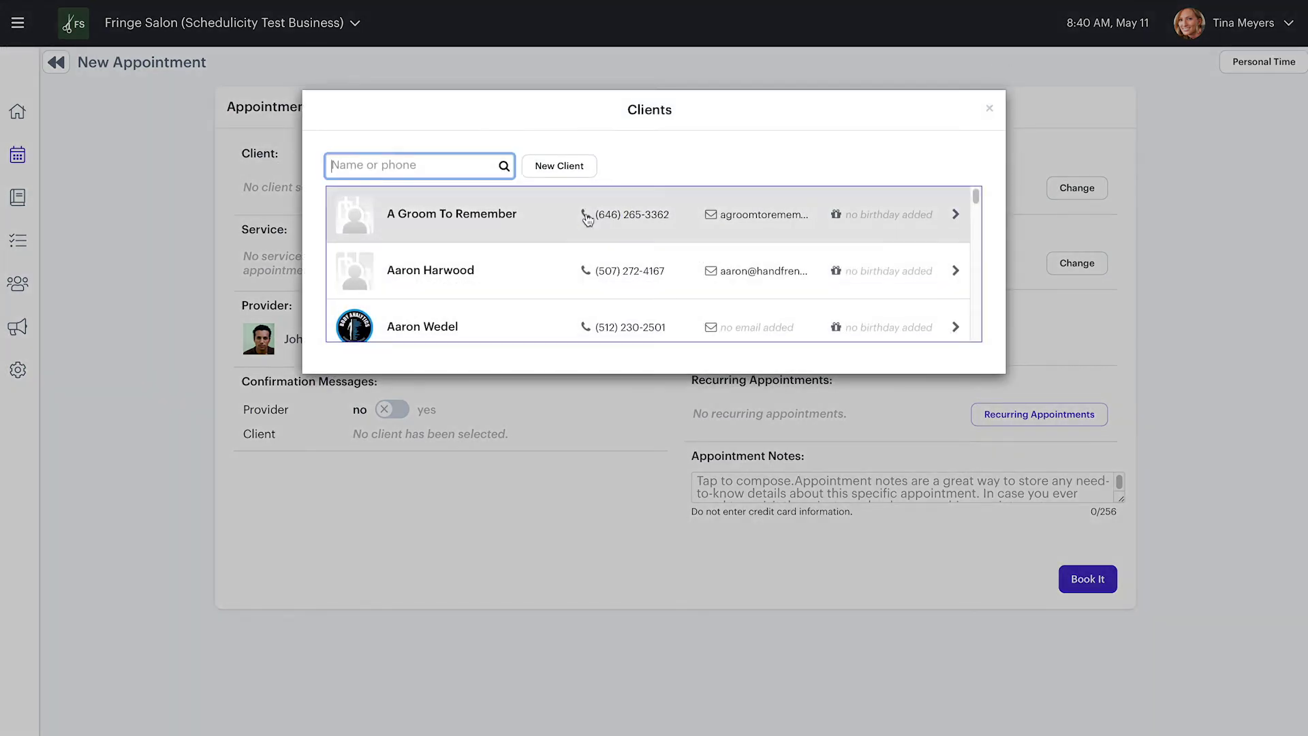
{"action": "left_click", "coordinate": [521, 274]}
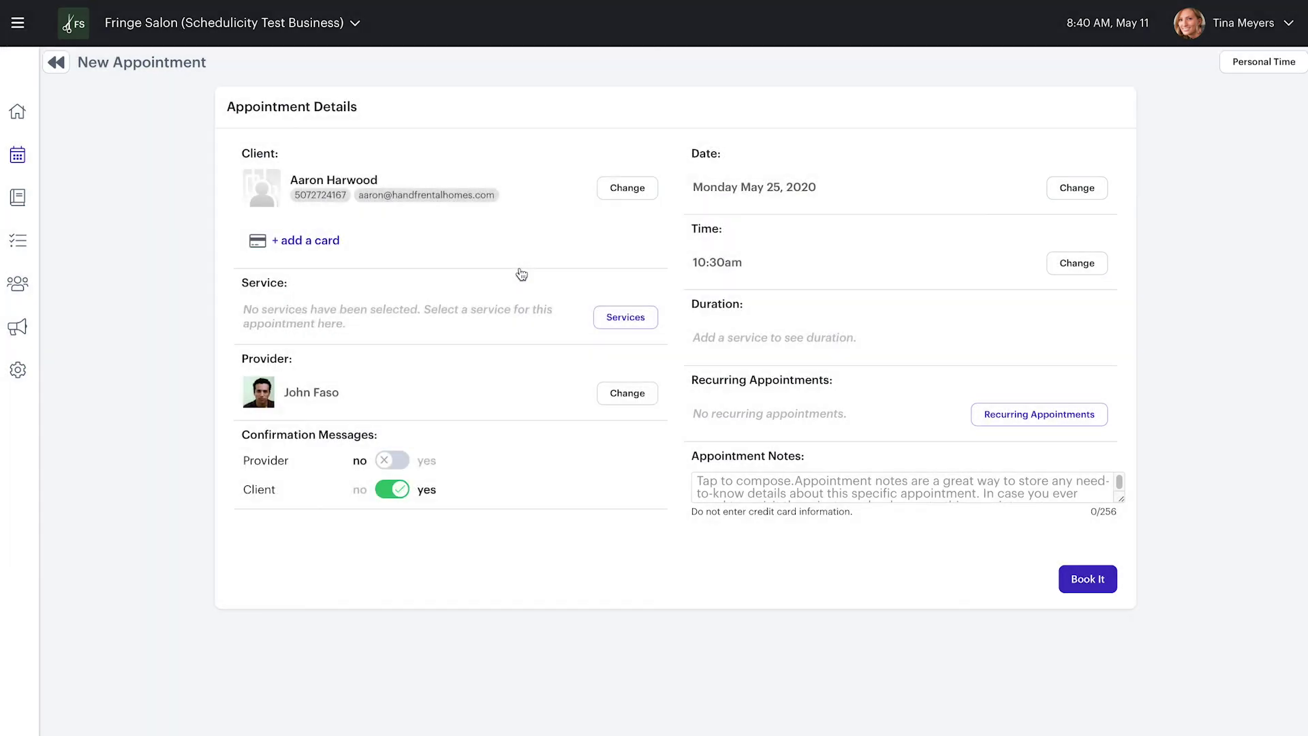
{"action": "left_click", "coordinate": [624, 316]}
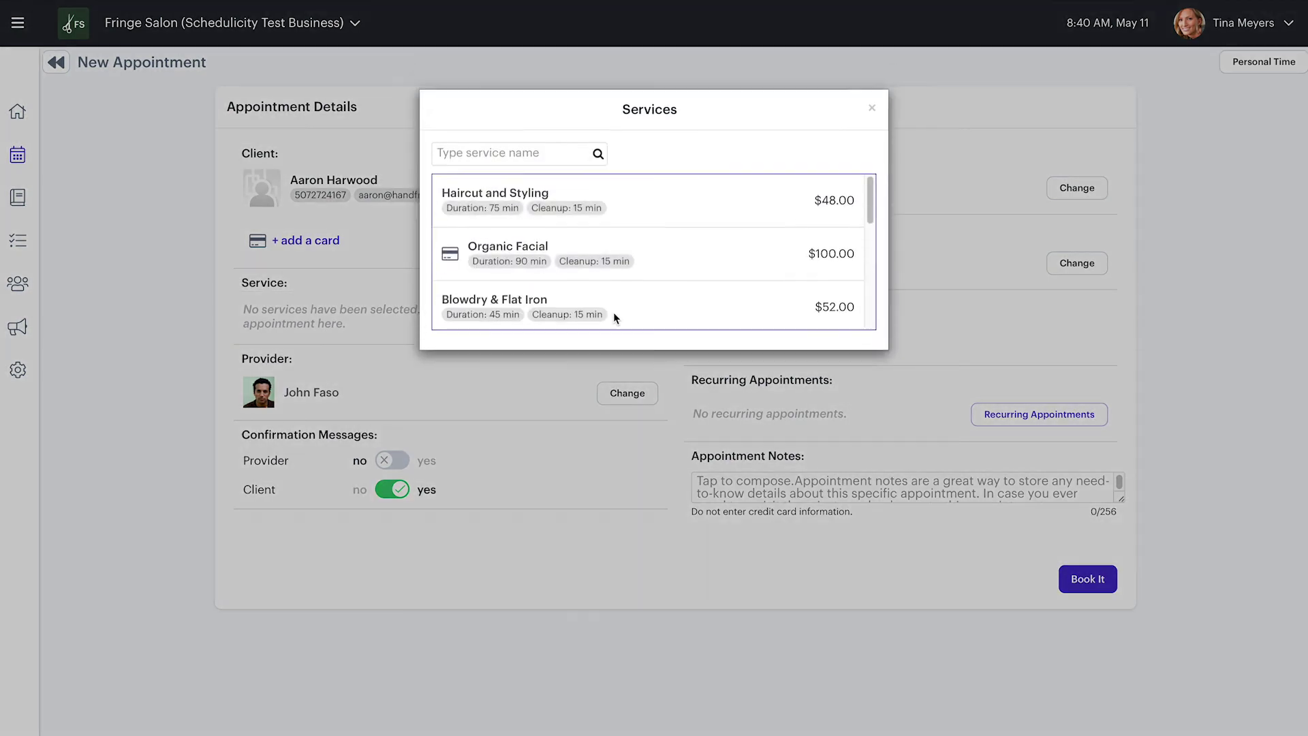
{"action": "left_click", "coordinate": [645, 211]}
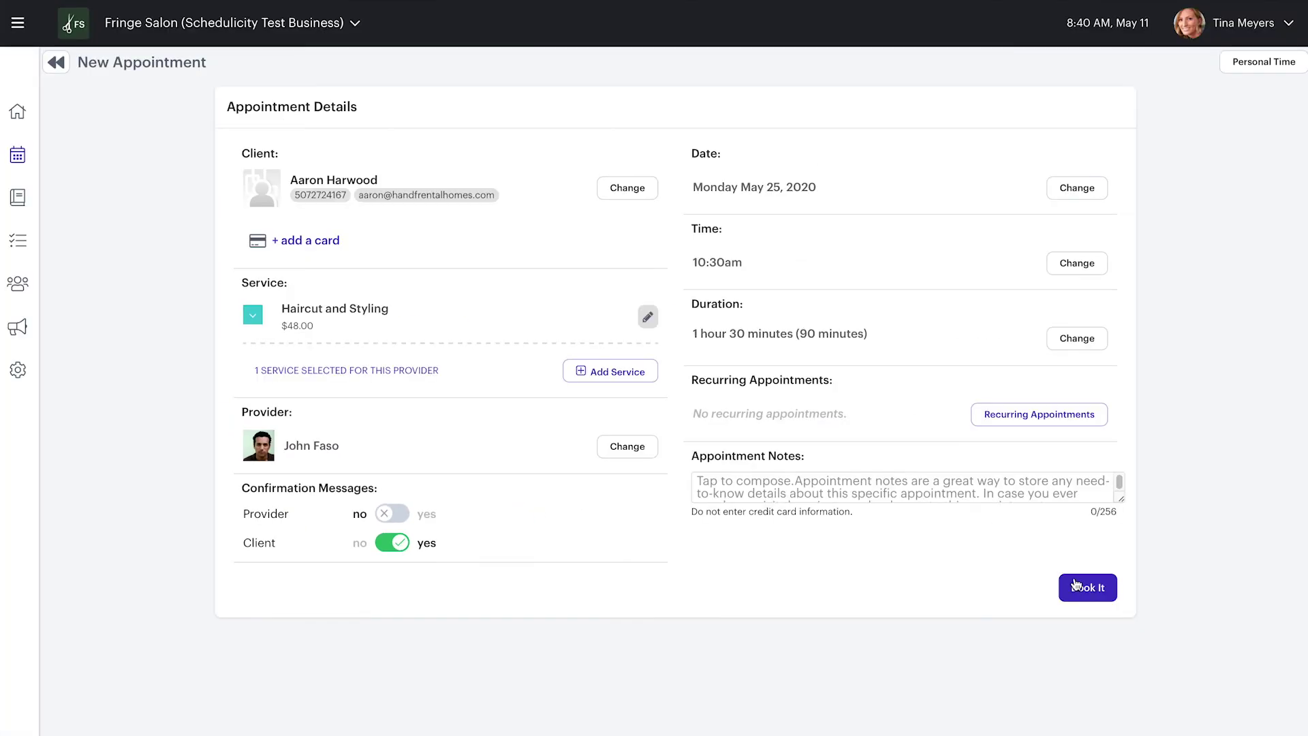
{"action": "left_click", "coordinate": [1101, 598]}
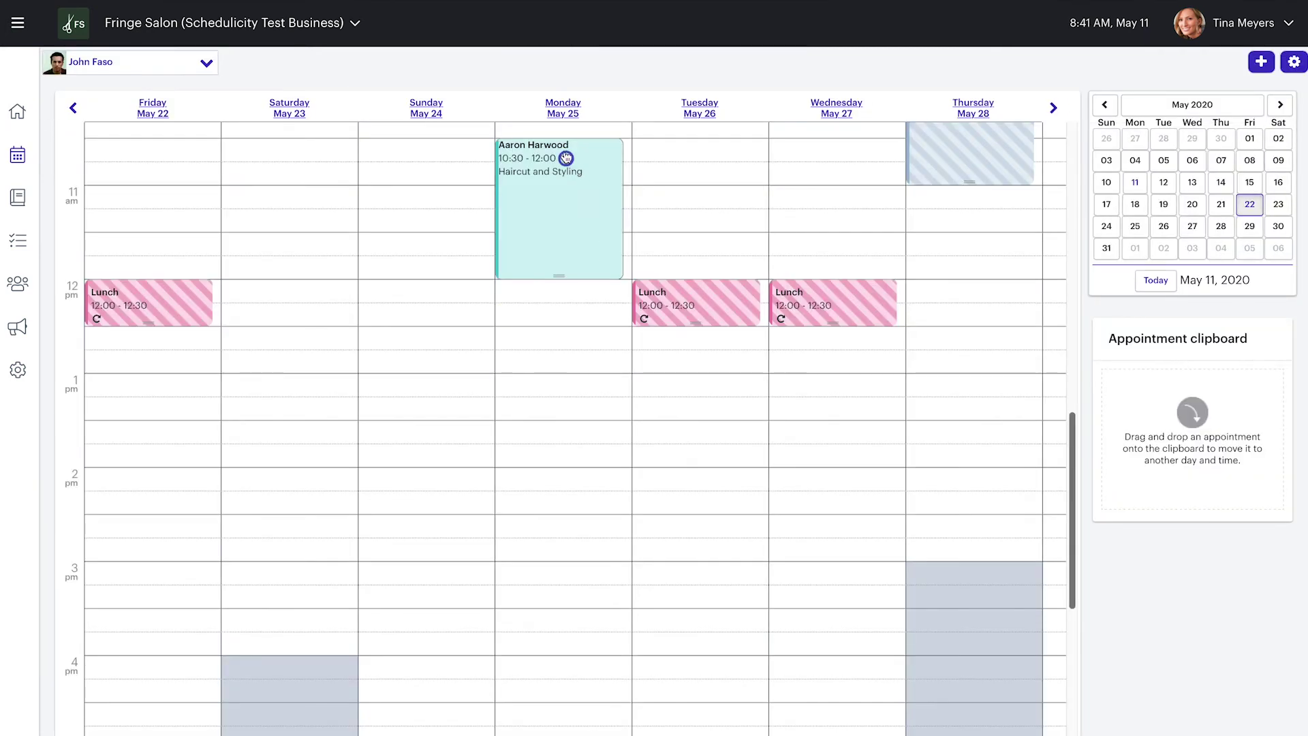
{"action": "left_click", "coordinate": [565, 161]}
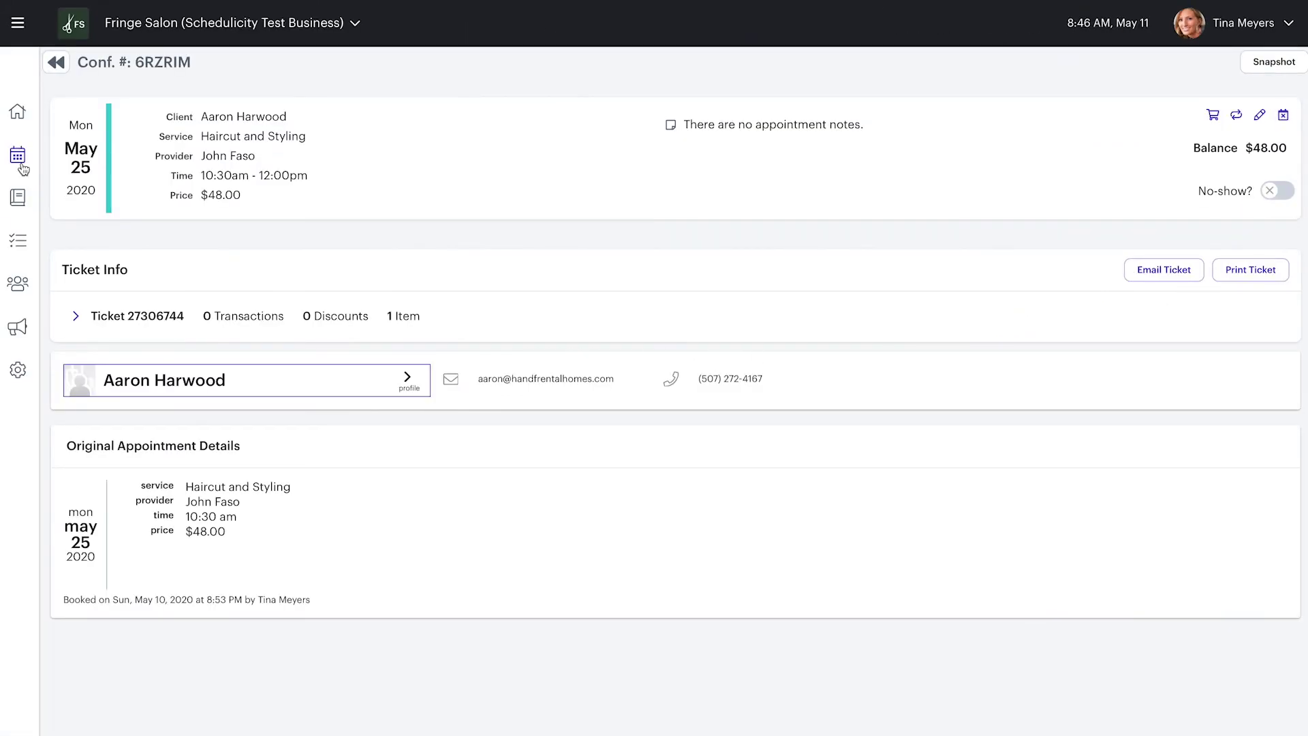
Step: Return to the May 11–17 week and start a new entry at Monday May 11, 10:30
{"action": "left_click", "coordinate": [18, 161]}
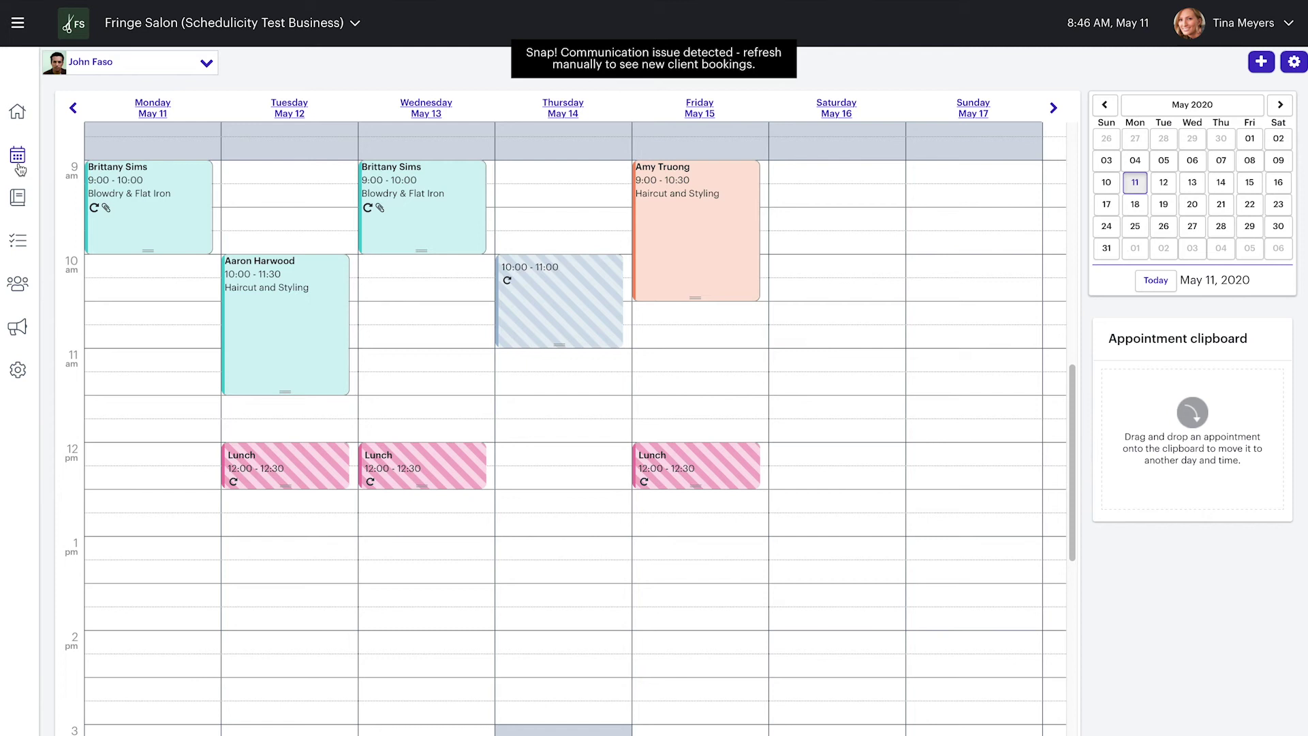
{"action": "left_click", "coordinate": [127, 319]}
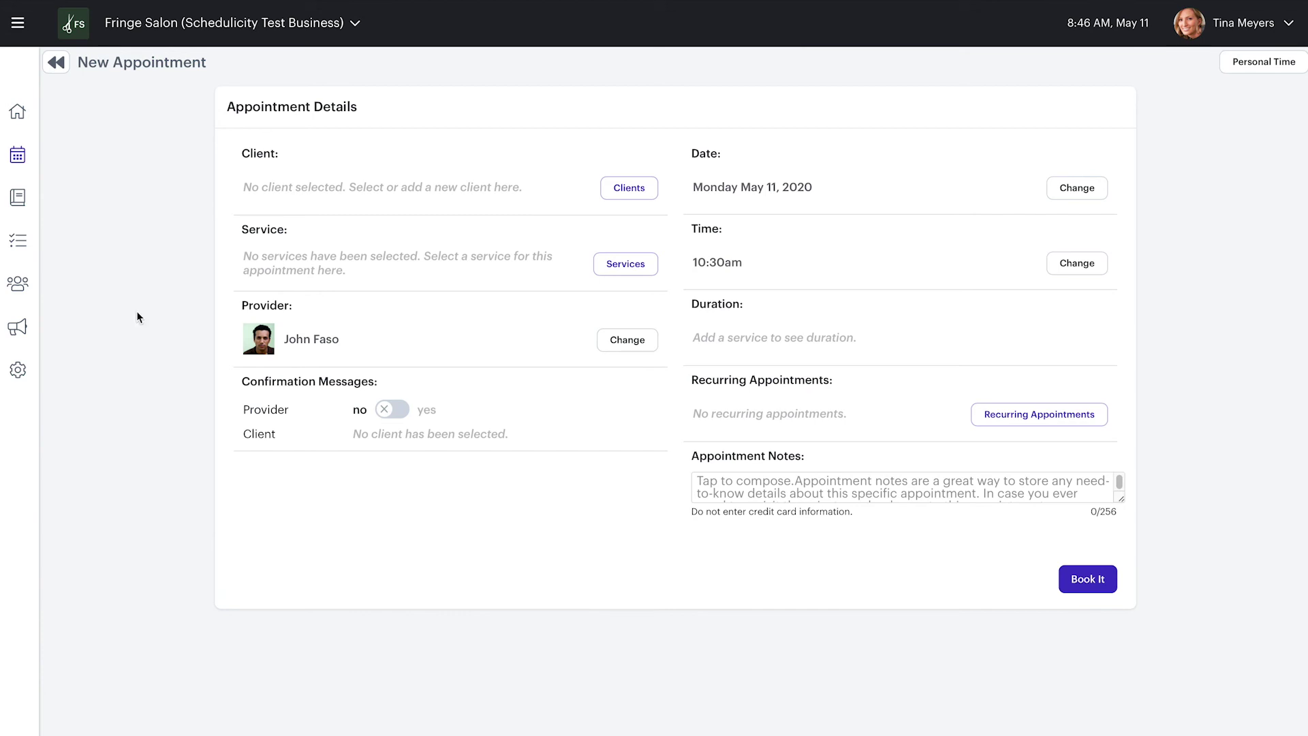
Step: Make it a 30-minute pink 'Meeting' personal-time block, not recurring, at Monday May 11, 10:30
{"action": "left_click", "coordinate": [1263, 61]}
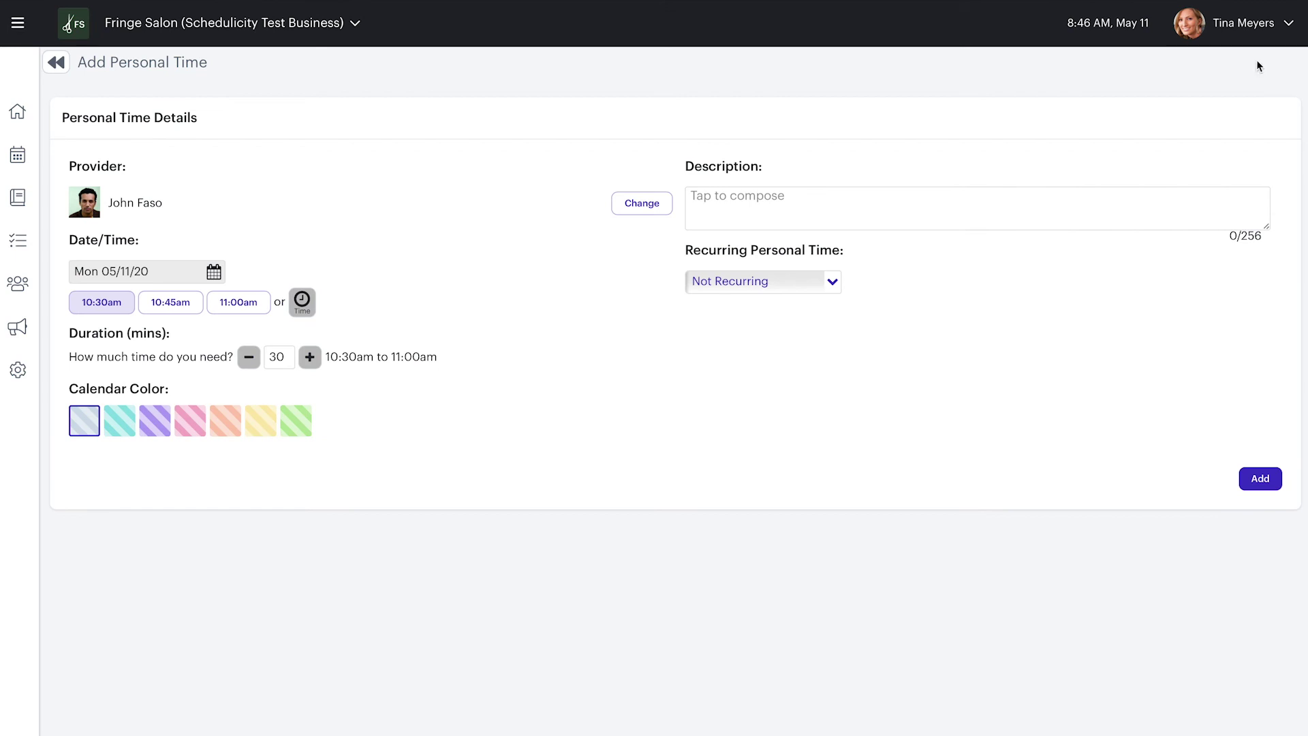
{"action": "left_click", "coordinate": [284, 357]}
{"action": "left_click", "coordinate": [716, 201]}
{"action": "type", "text": "Meeting"}
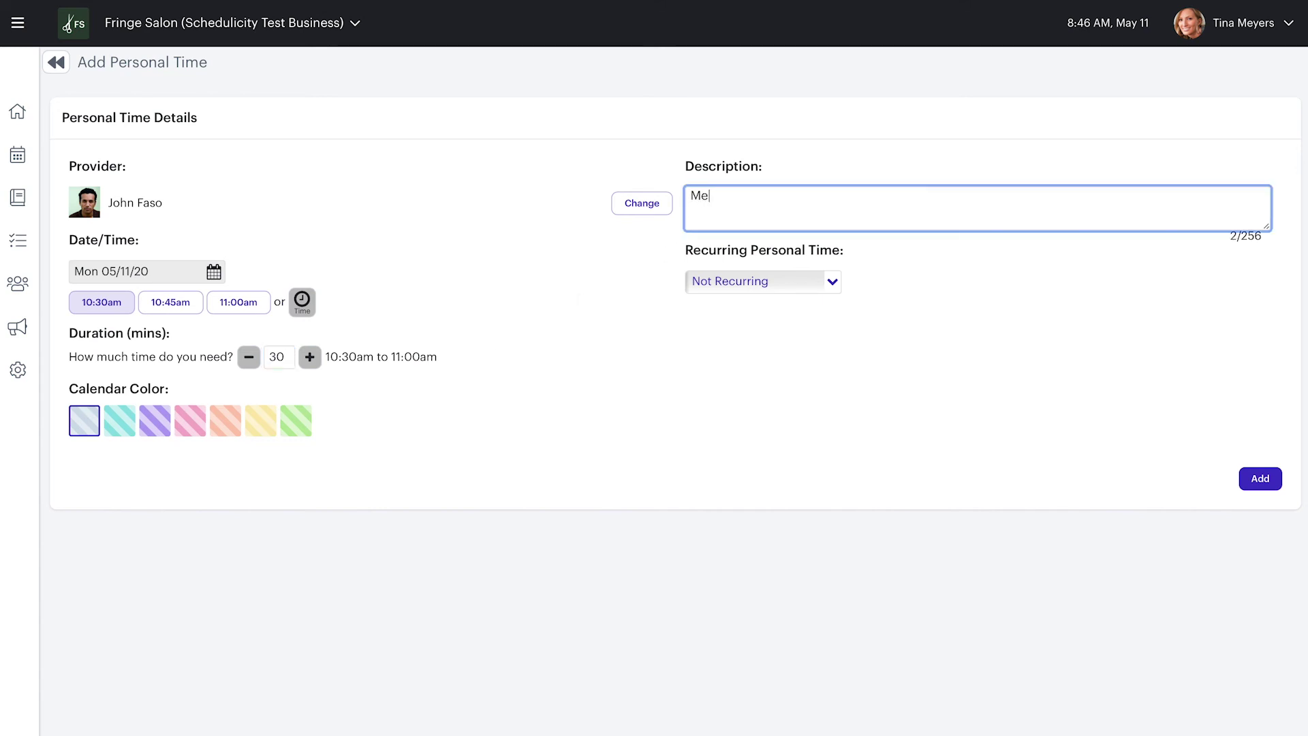
{"action": "left_click", "coordinate": [759, 289]}
{"action": "left_click", "coordinate": [766, 304]}
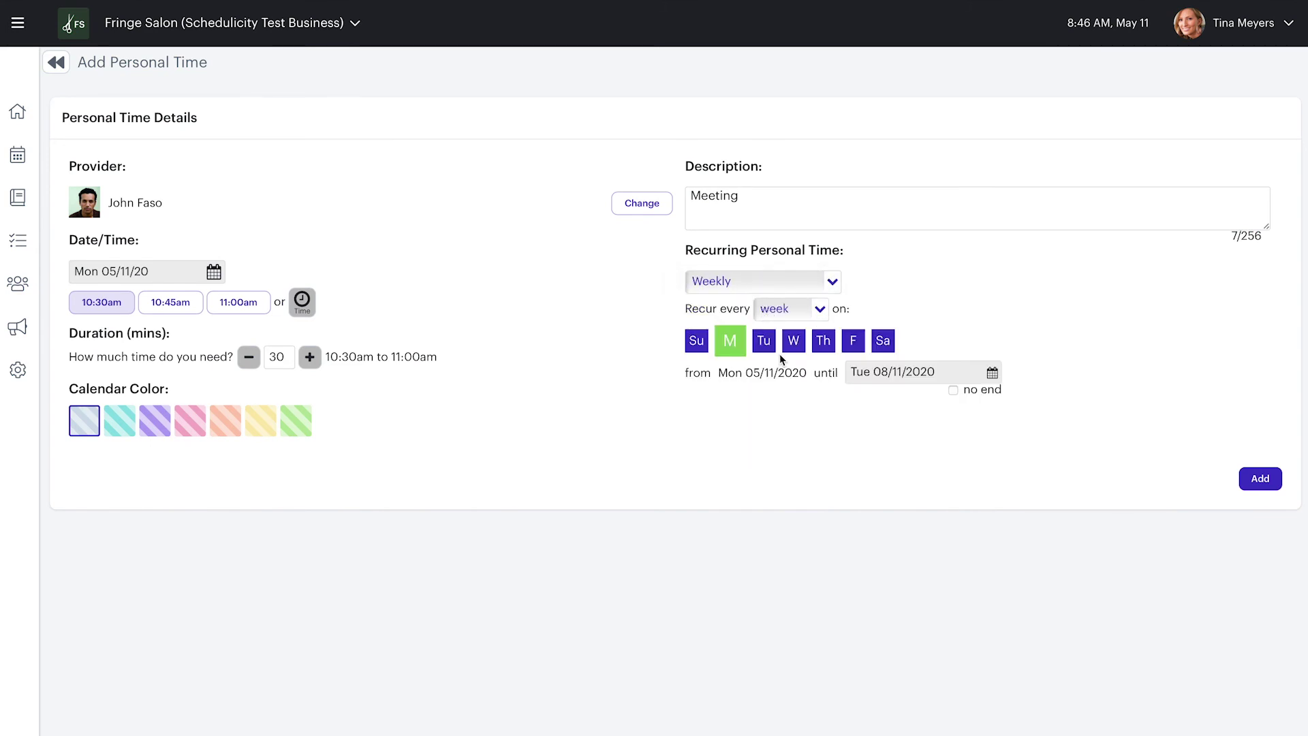
{"action": "left_click", "coordinate": [785, 282]}
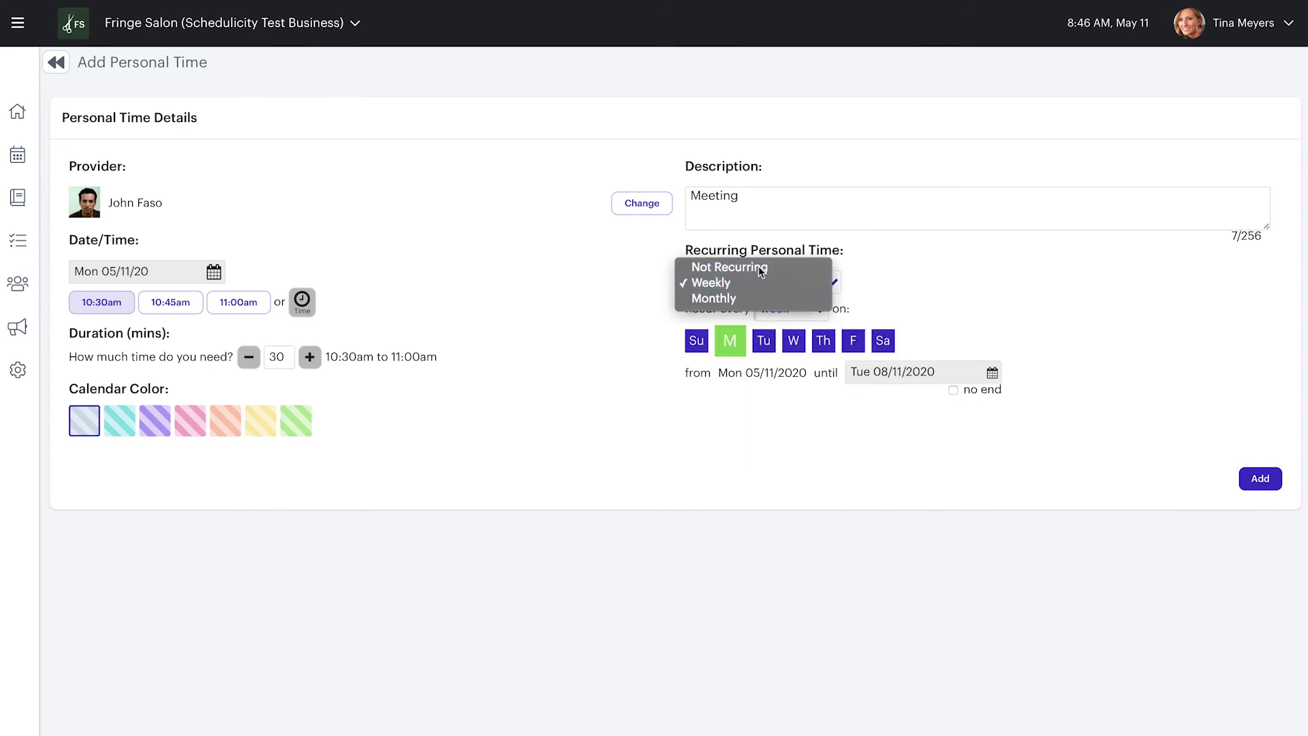
{"action": "left_click", "coordinate": [761, 270]}
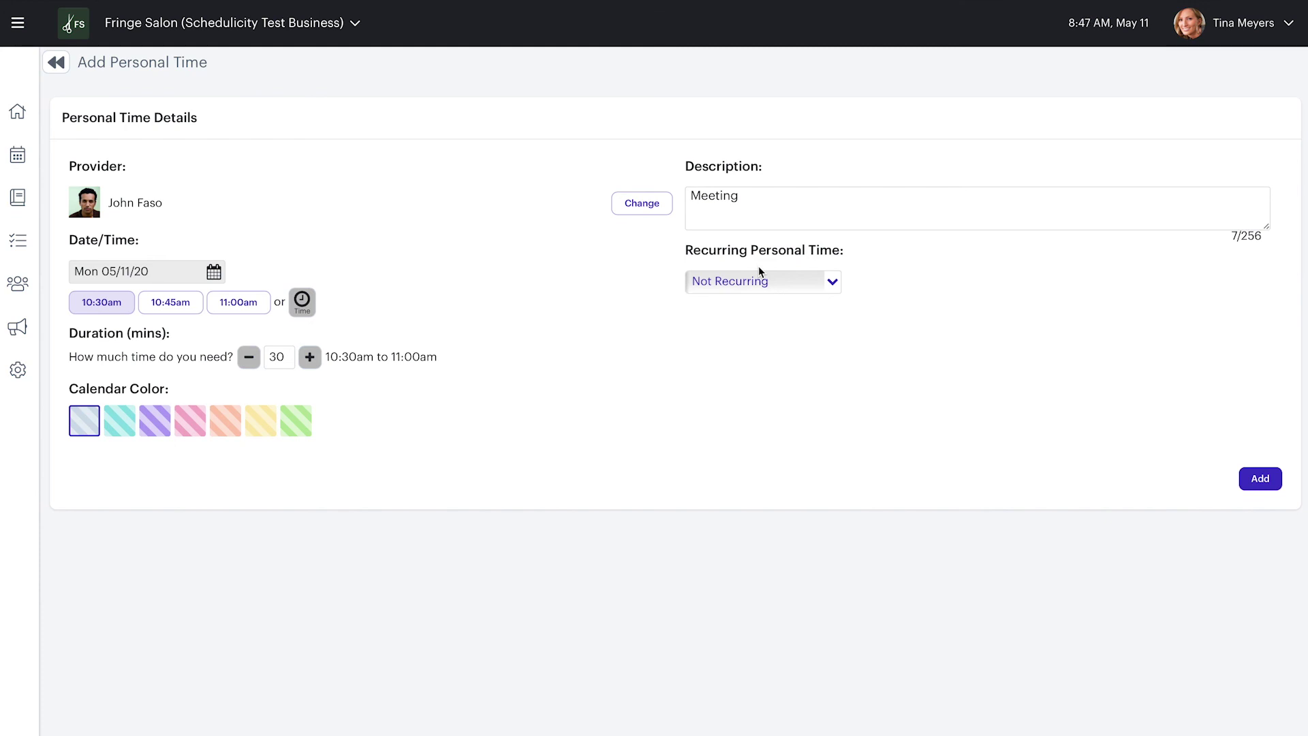
{"action": "left_click", "coordinate": [181, 428]}
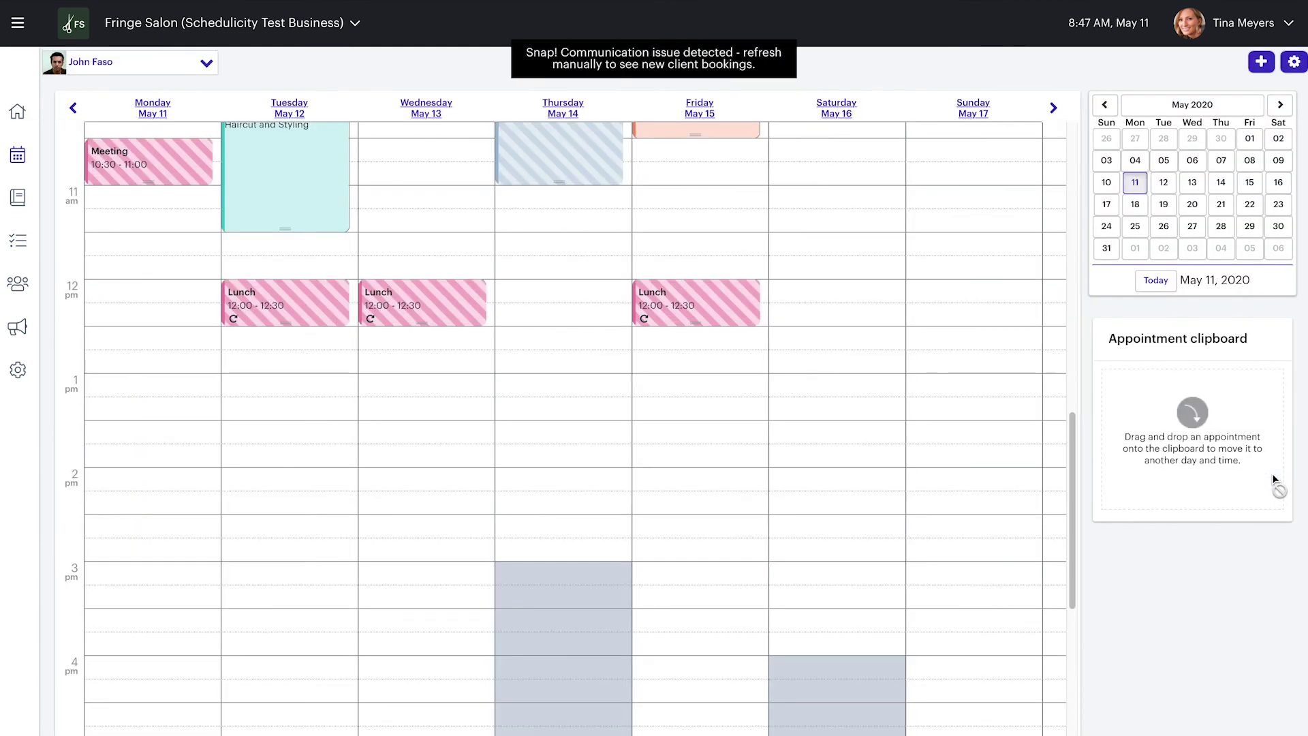
Step: Keep Saturday and Sunday on shift at 8:00am–5:00pm in the May 11–17 schedule and save
{"action": "left_click", "coordinate": [1298, 71]}
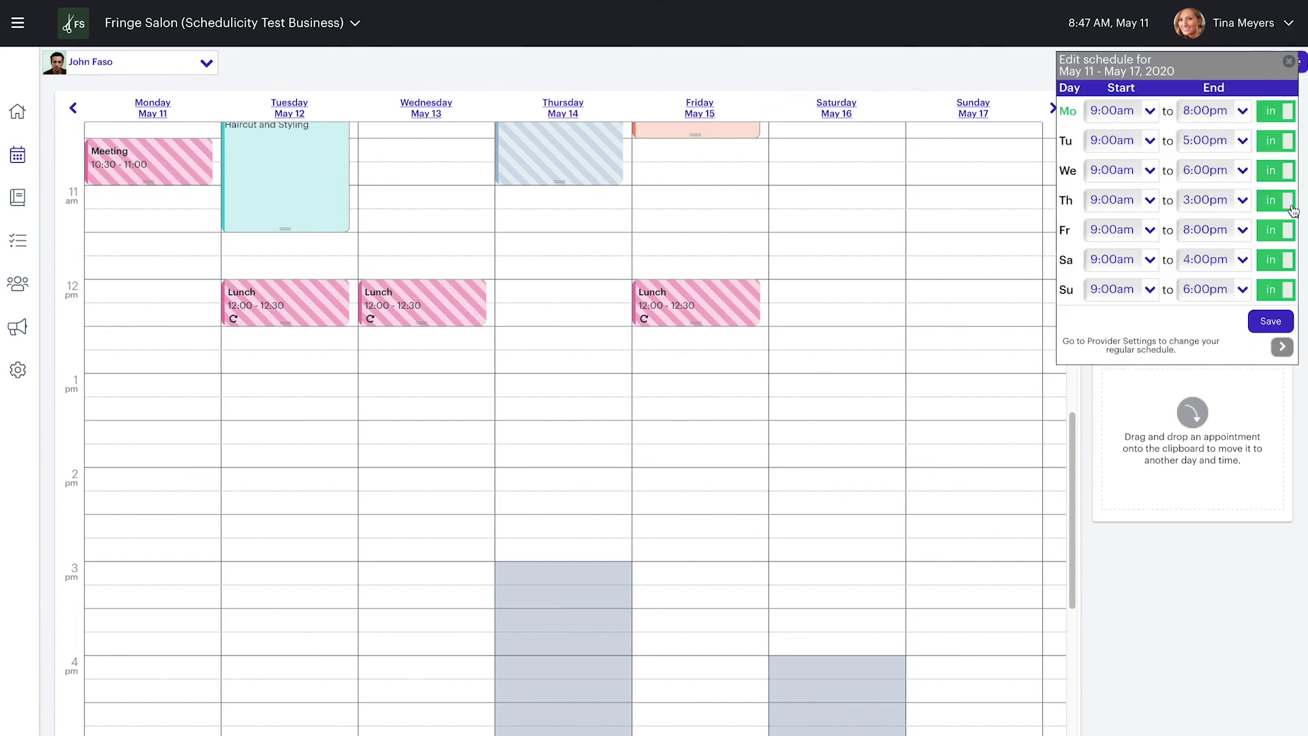
{"action": "left_click", "coordinate": [1152, 291]}
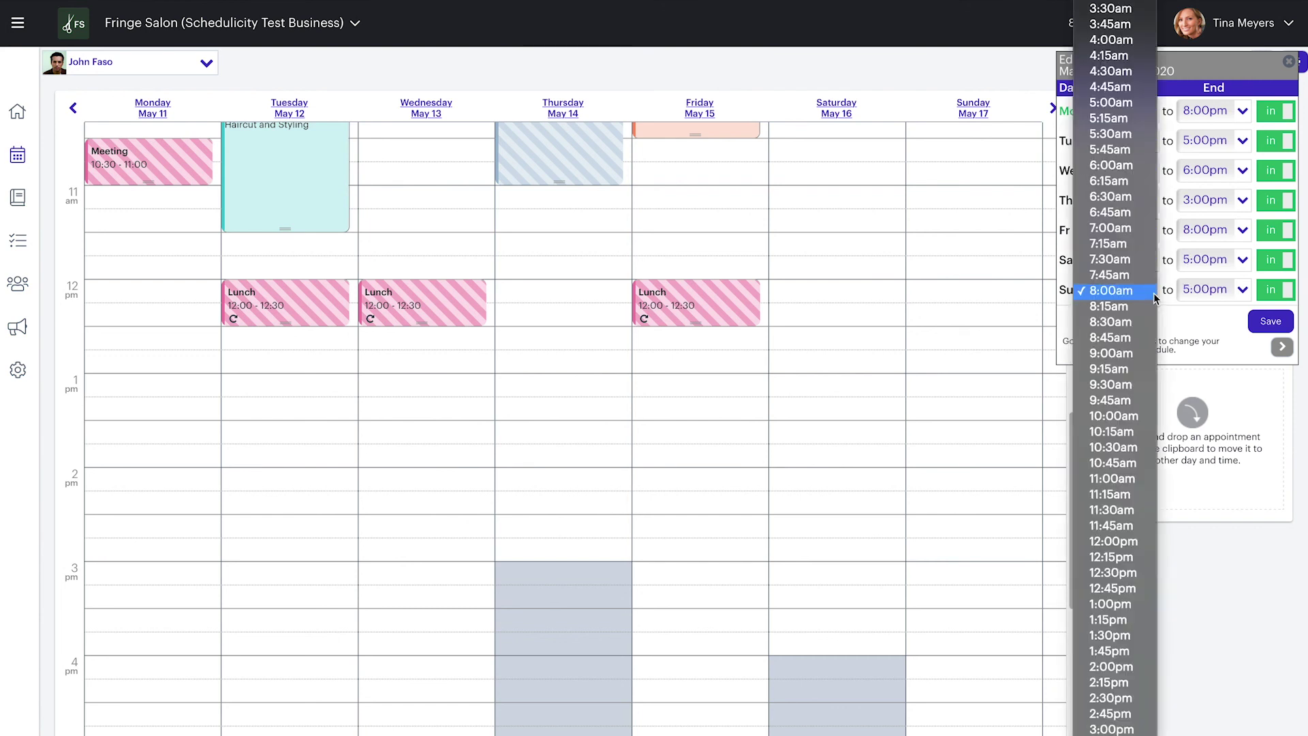
{"action": "left_click", "coordinate": [1153, 293]}
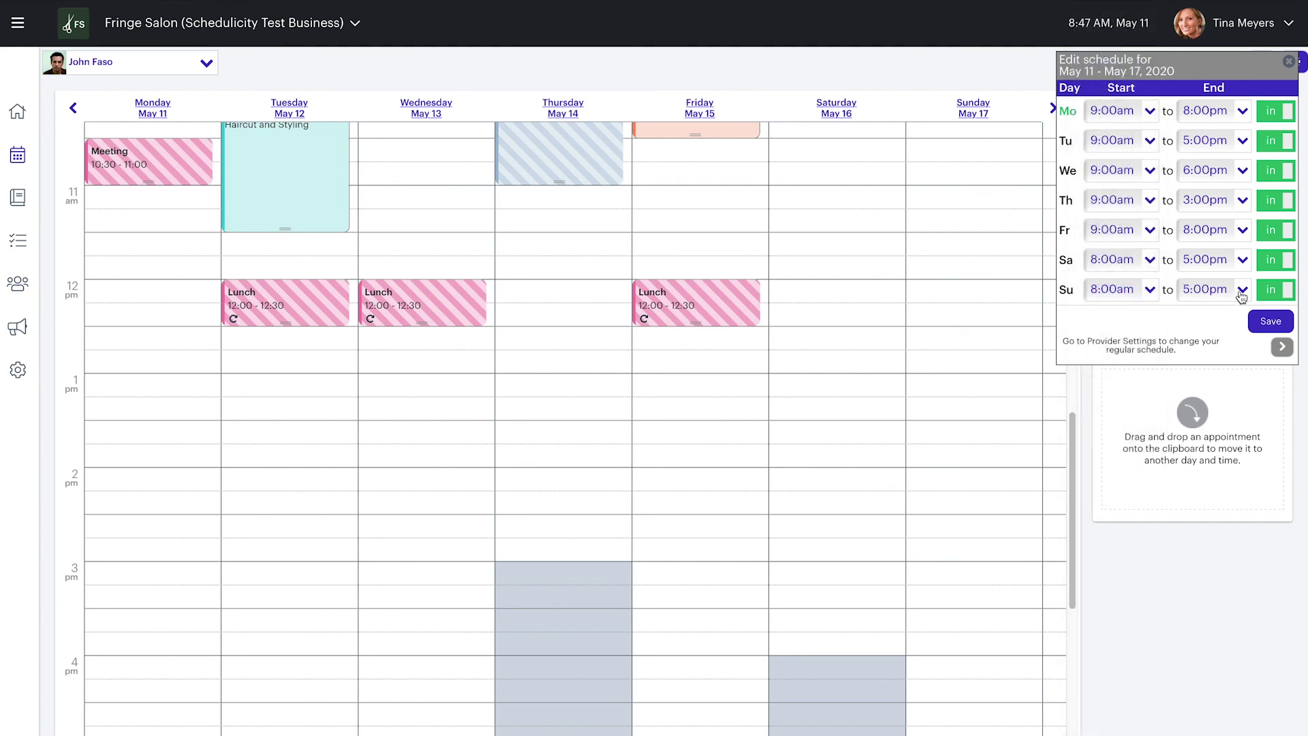
{"action": "left_click", "coordinate": [1241, 292]}
{"action": "left_click", "coordinate": [1241, 297]}
{"action": "left_click", "coordinate": [1294, 289]}
{"action": "left_click", "coordinate": [1291, 262]}
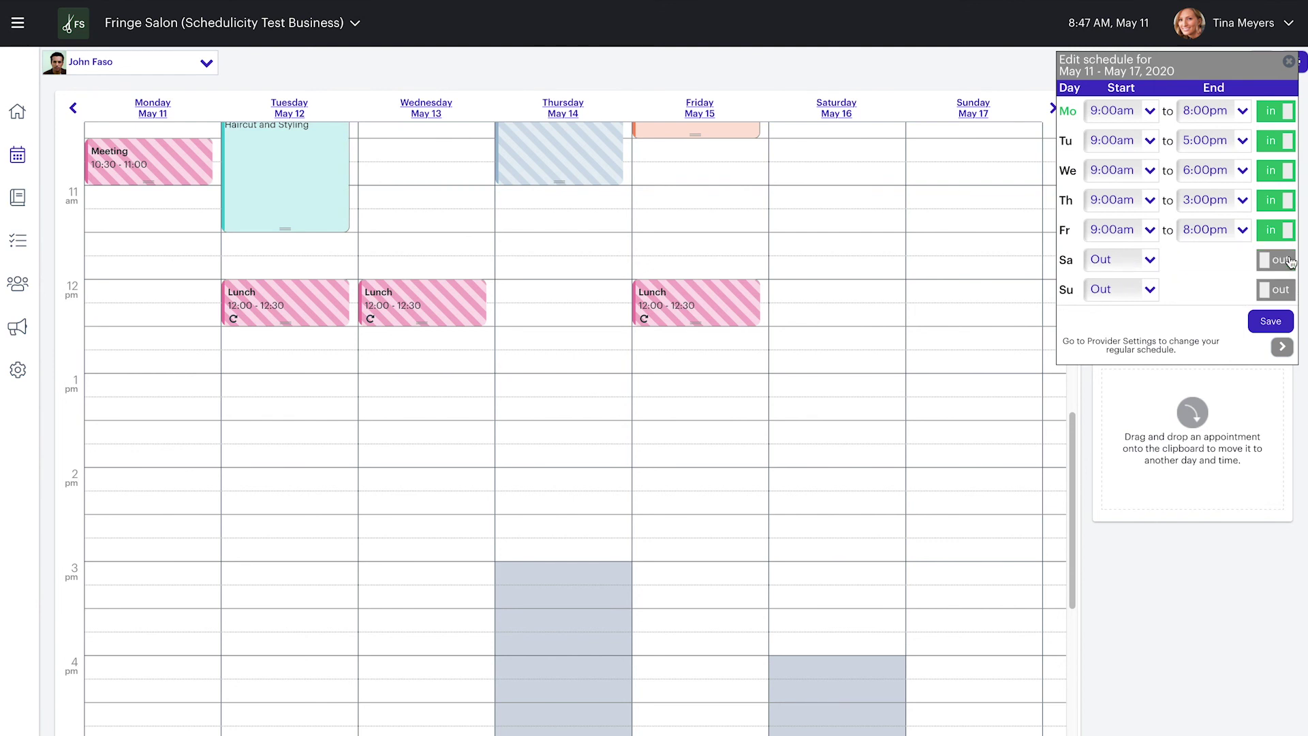
{"action": "left_click", "coordinate": [1291, 262]}
{"action": "left_click", "coordinate": [1293, 292]}
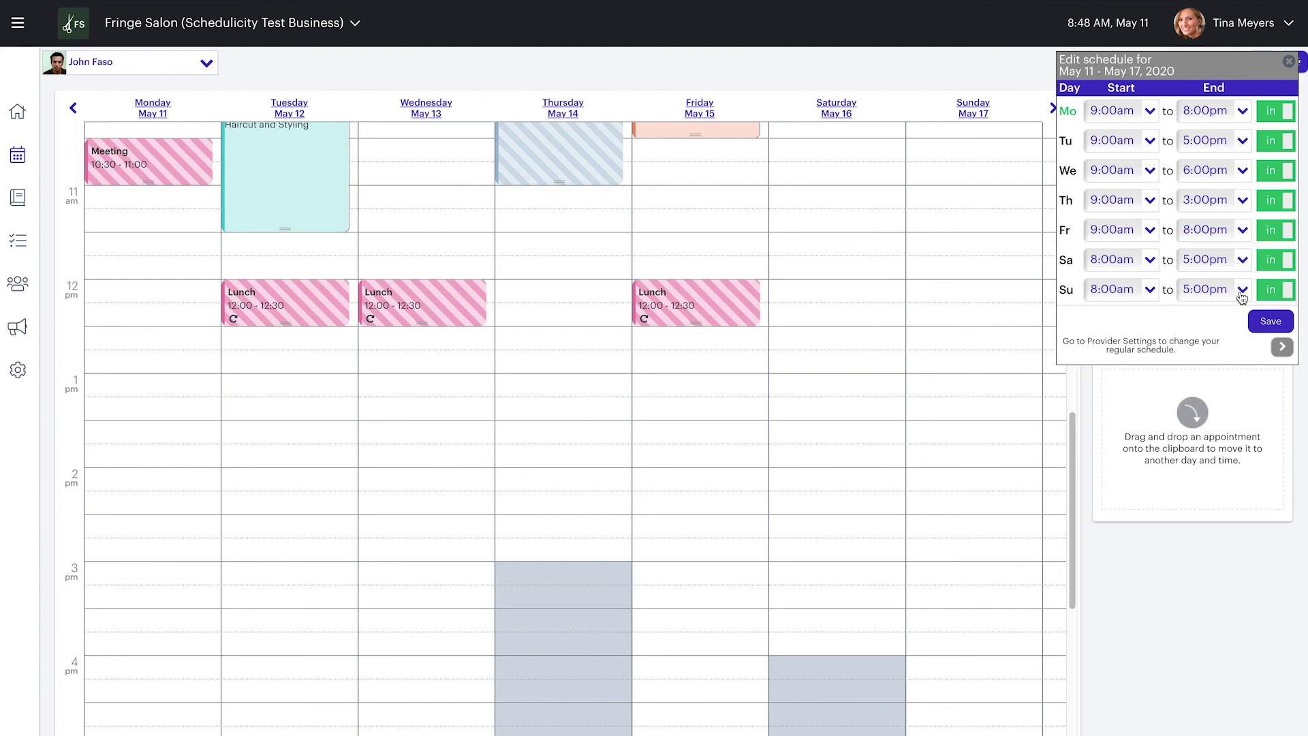
{"action": "left_click", "coordinate": [1267, 321]}
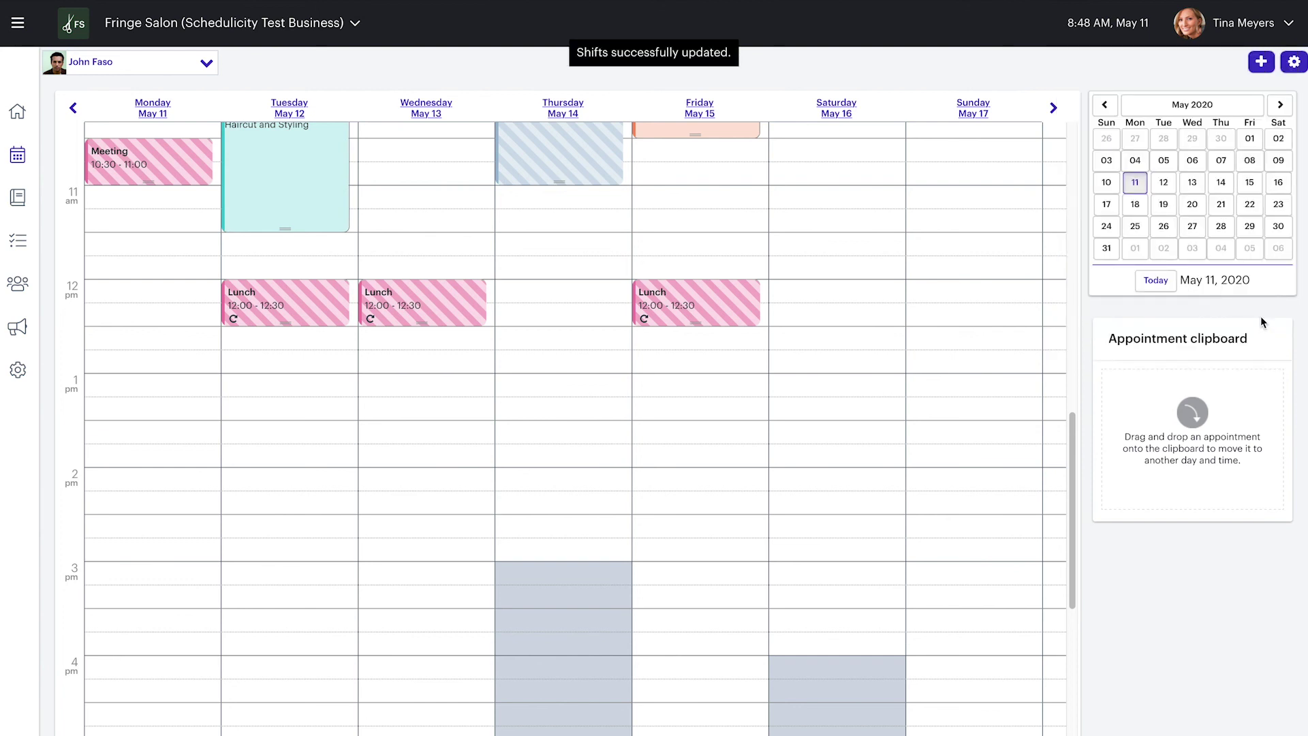